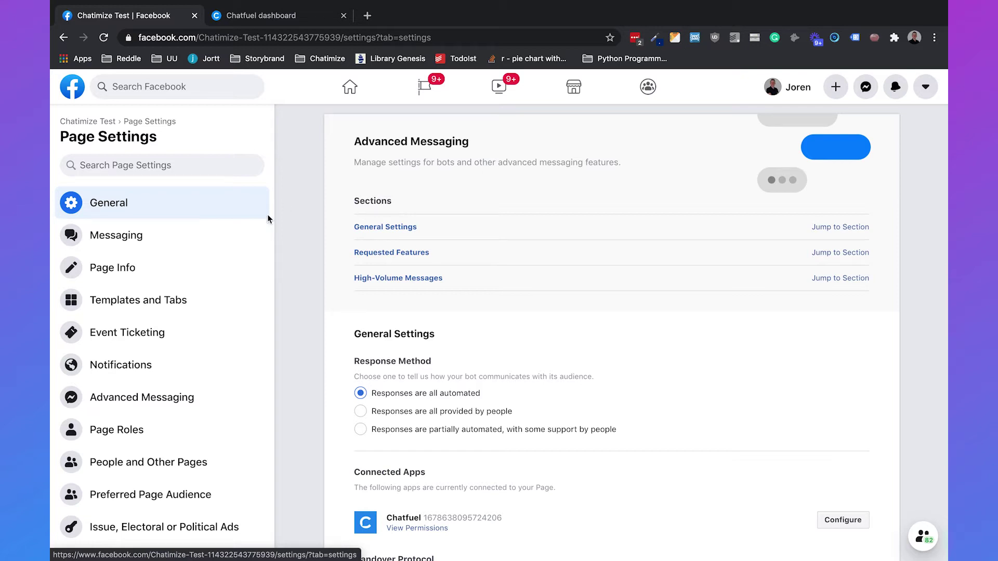
- In the page's Advanced Messaging settings, confirm One-Time Notification is approved under Requested Features
left_click(151, 405)
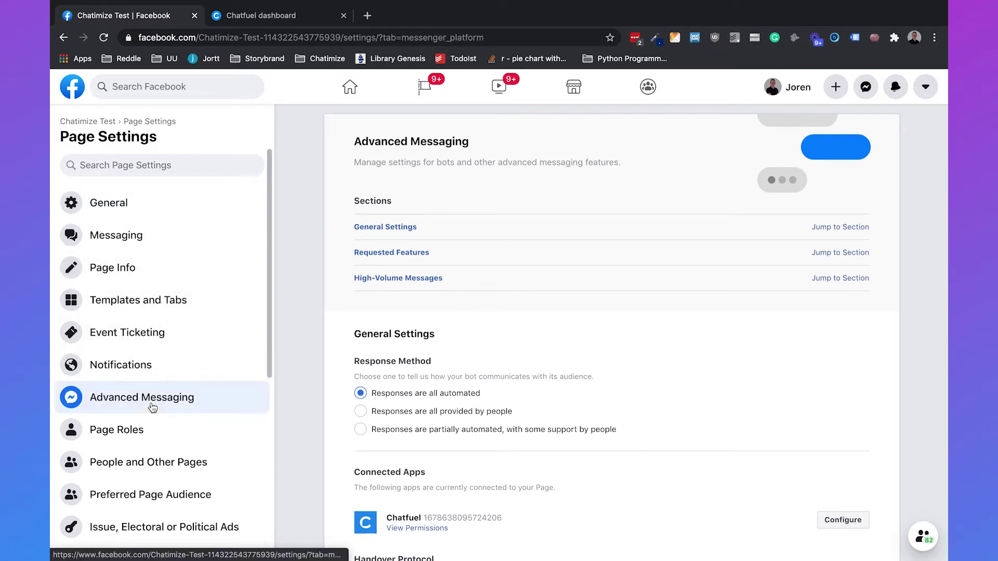
scroll(465, 337, "down", 8)
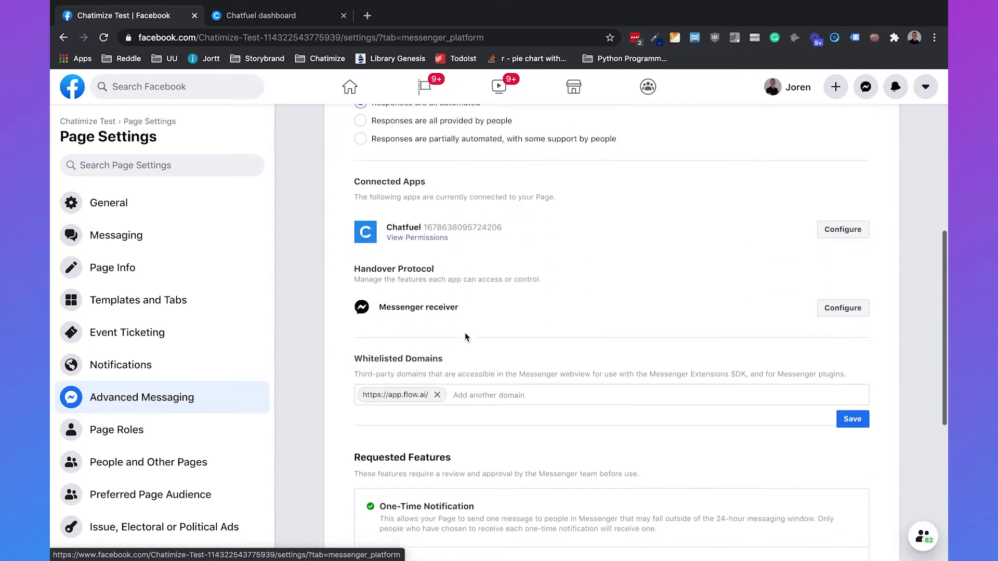
scroll(464, 337, "down", 2)
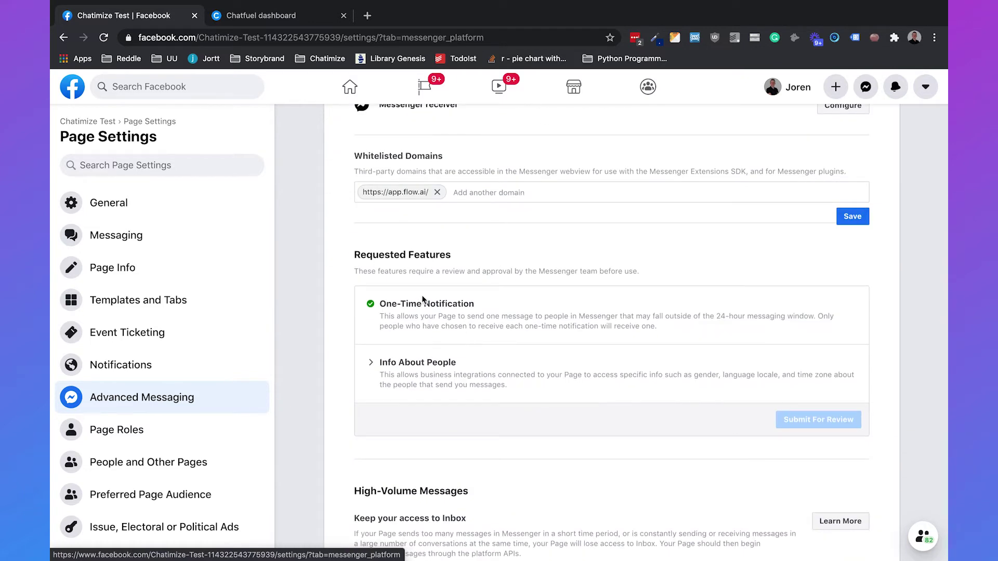
left_click_drag(380, 304, 486, 303)
left_click(484, 301)
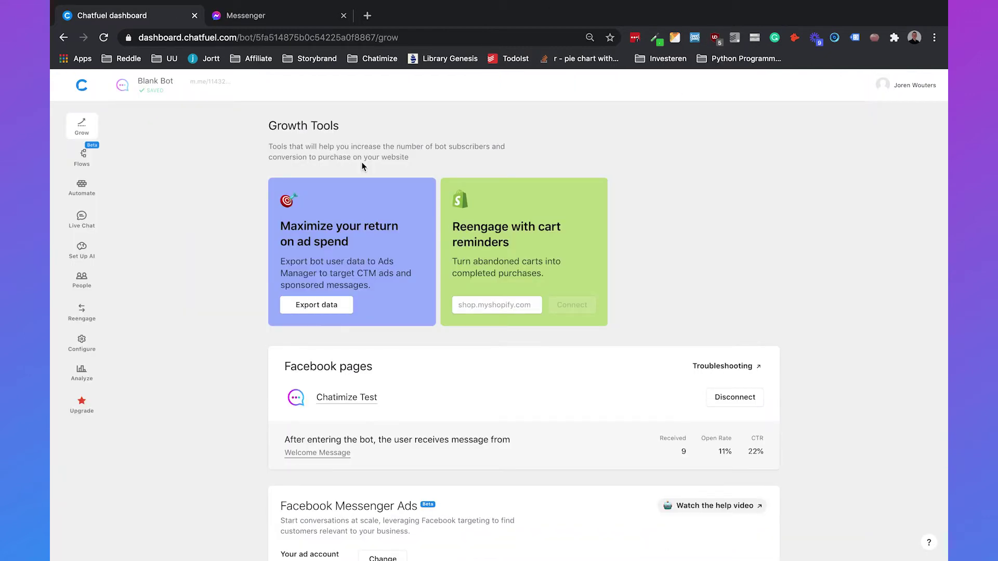
- Open the Secret dessert recipe flow and zoom out to show its email-capture and recipe cards
left_click(83, 156)
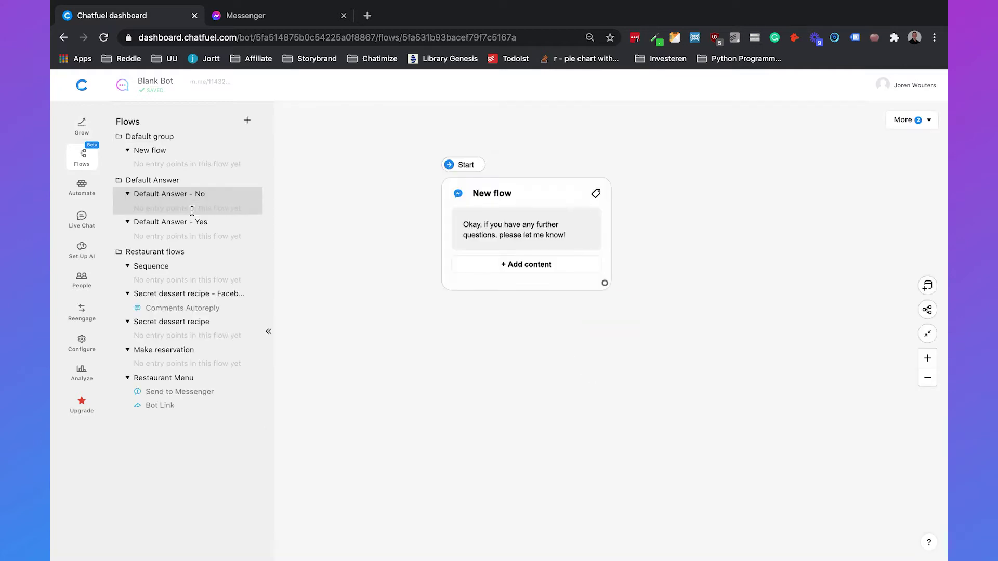
left_click(157, 323)
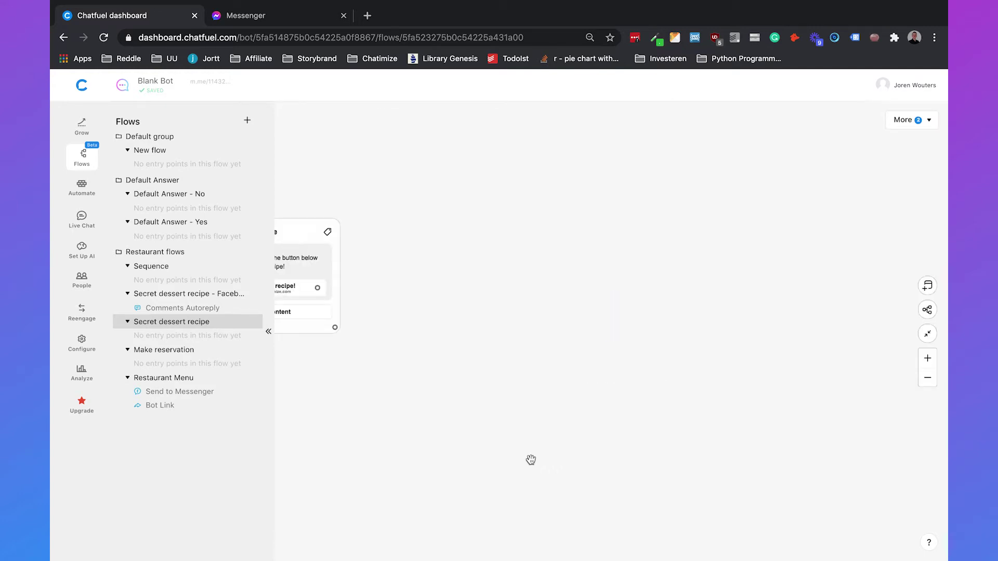
left_click_drag(470, 270, 828, 317)
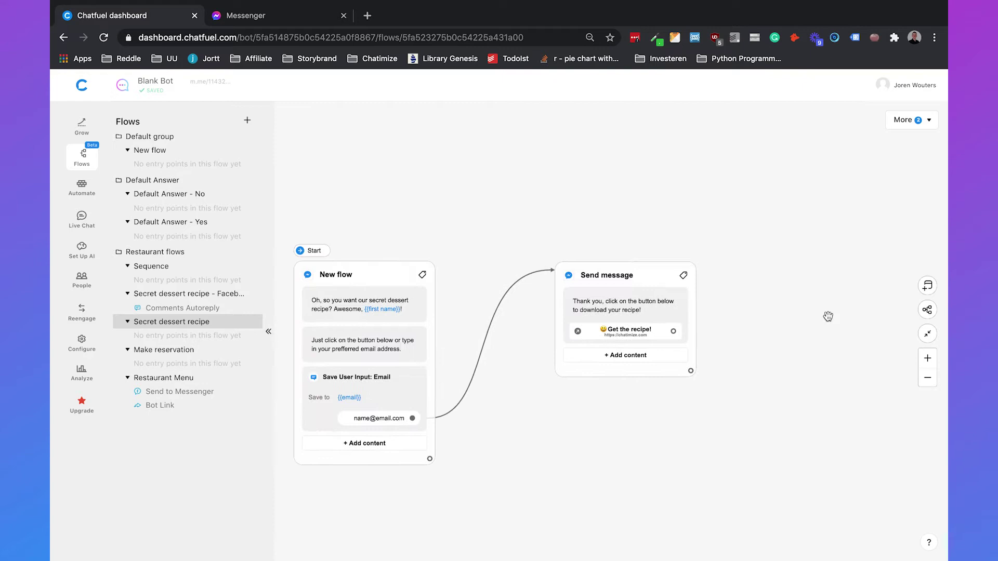
left_click(927, 377)
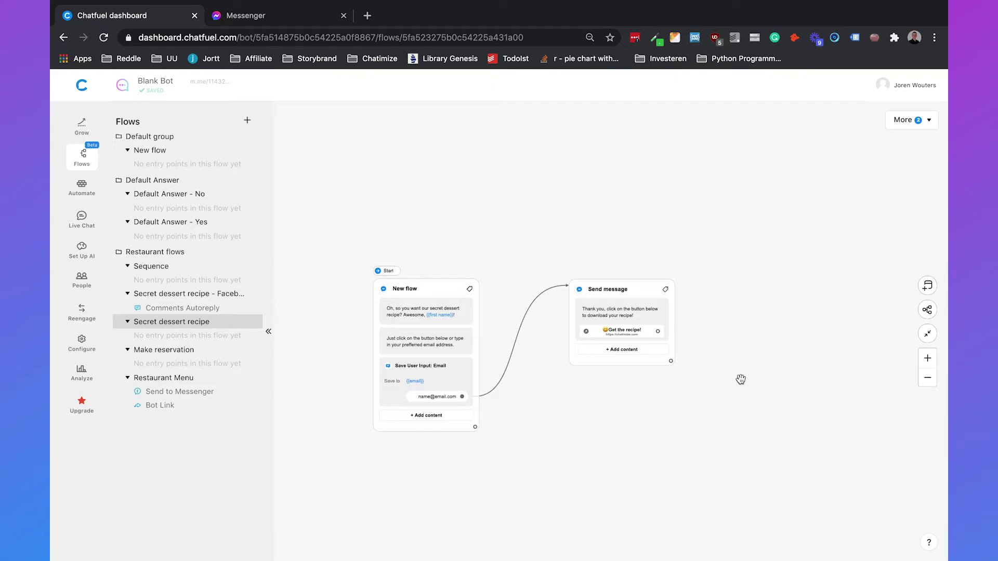
left_click(928, 378)
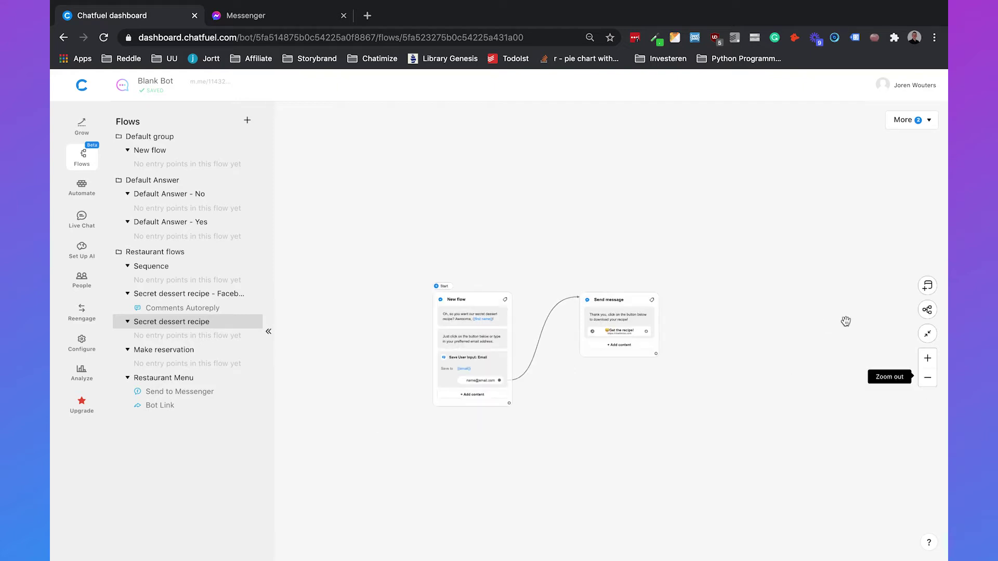
- Link a Text + Buttons message to Get the recipe! asking 'Do you want to be notified if we have more recipes in the future?'
left_click(927, 358)
left_click(927, 358)
left_click_drag(800, 310, 718, 308)
left_click_drag(594, 331, 679, 284)
left_click(708, 287)
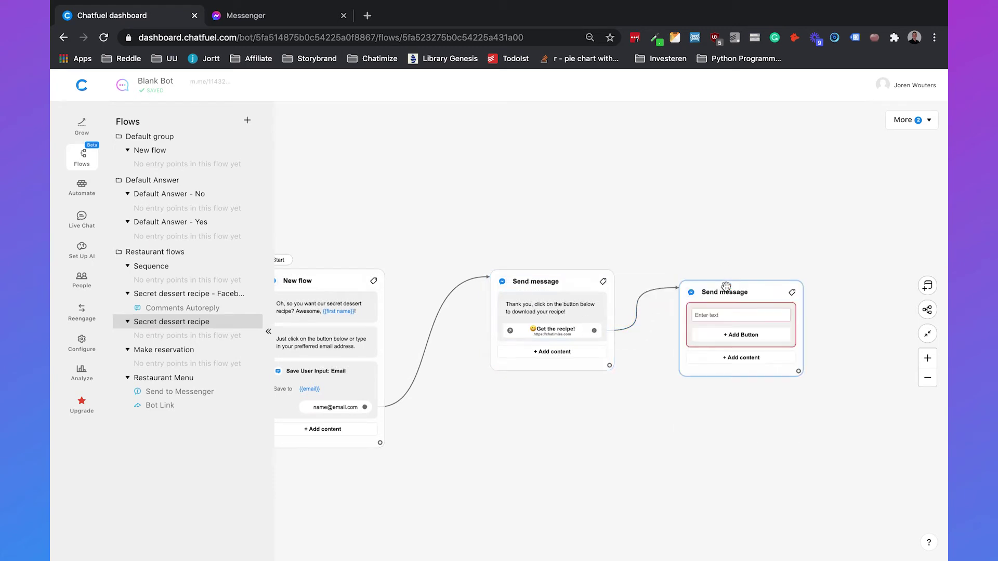
left_click(733, 310)
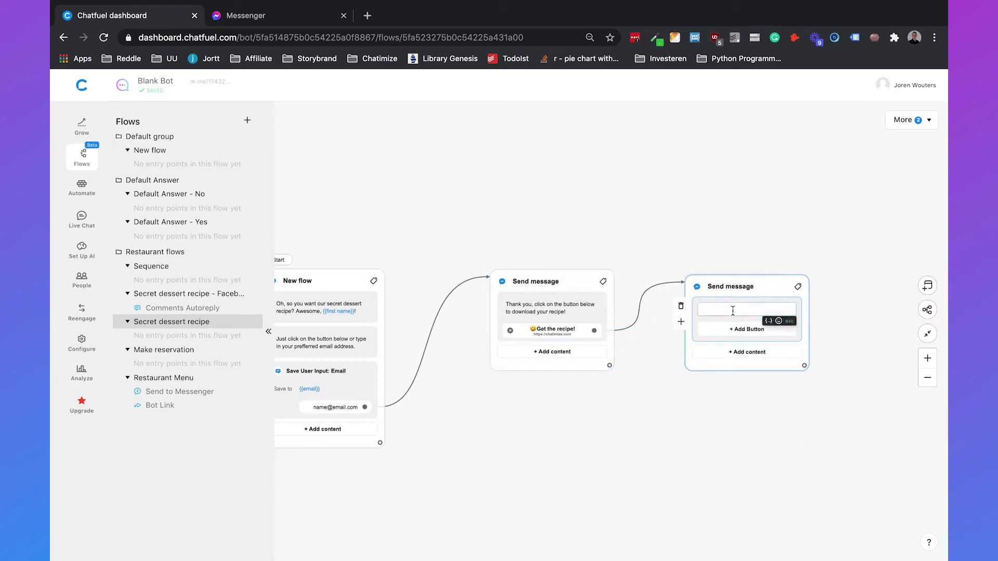
type("Do you want to be notified o")
key("BackSpace")
type("if we have more recipes in the")
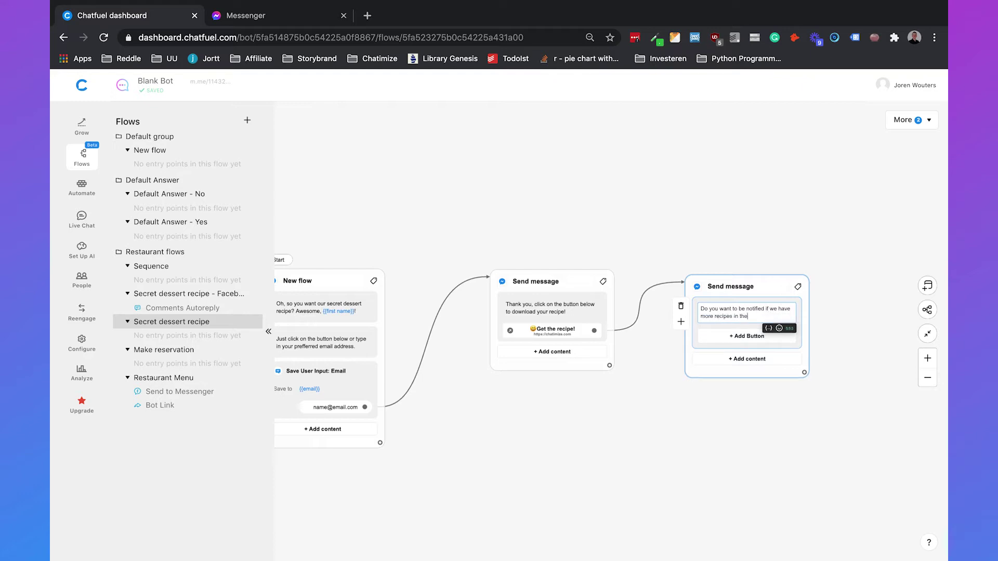
type(" future?")
left_click(540, 219)
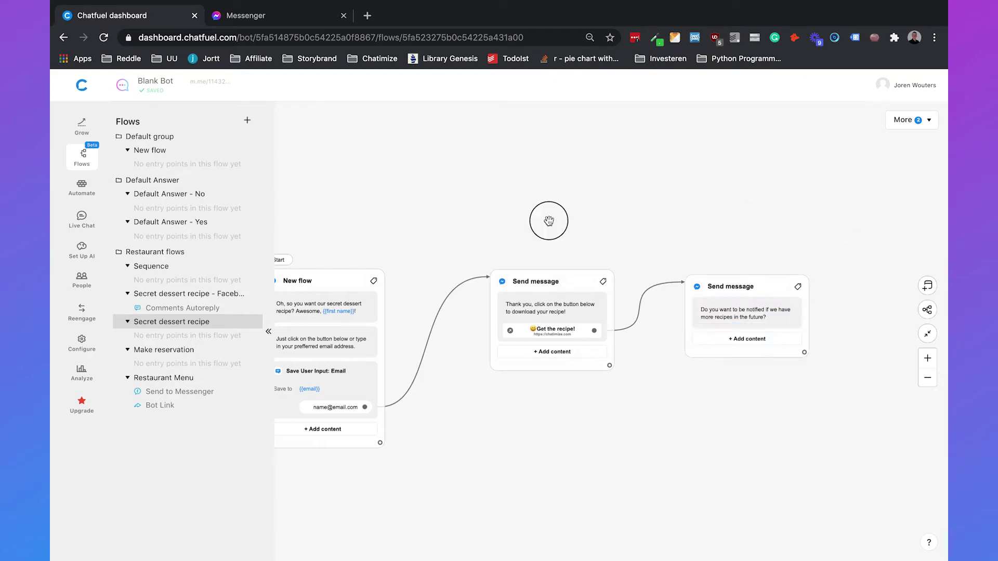
- Add Yes! and No buttons to the question and create a new message block after No
scroll(541, 218, "right", 5)
left_click(446, 312)
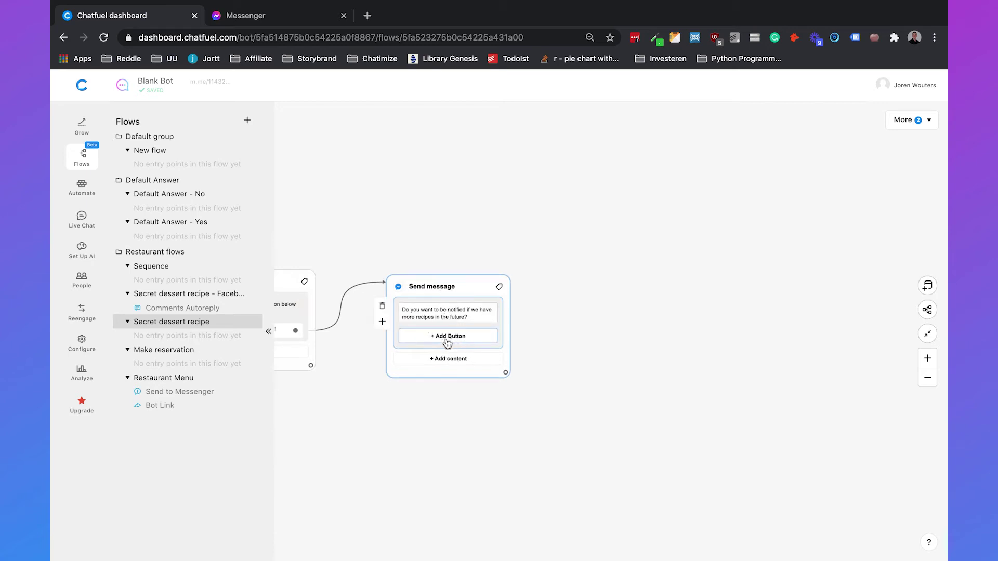
left_click(446, 339)
type("Yes!")
left_click(489, 319)
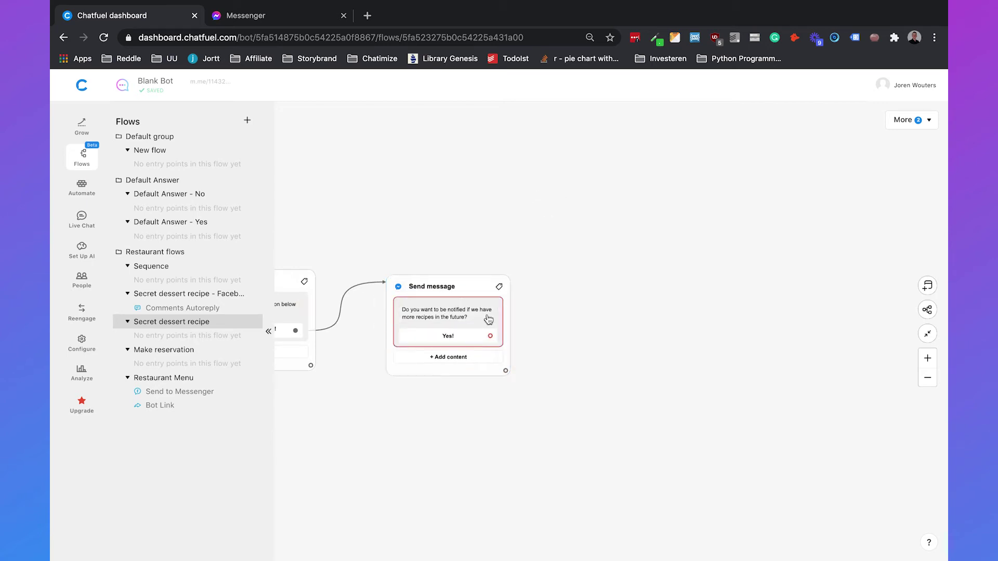
left_click(458, 359)
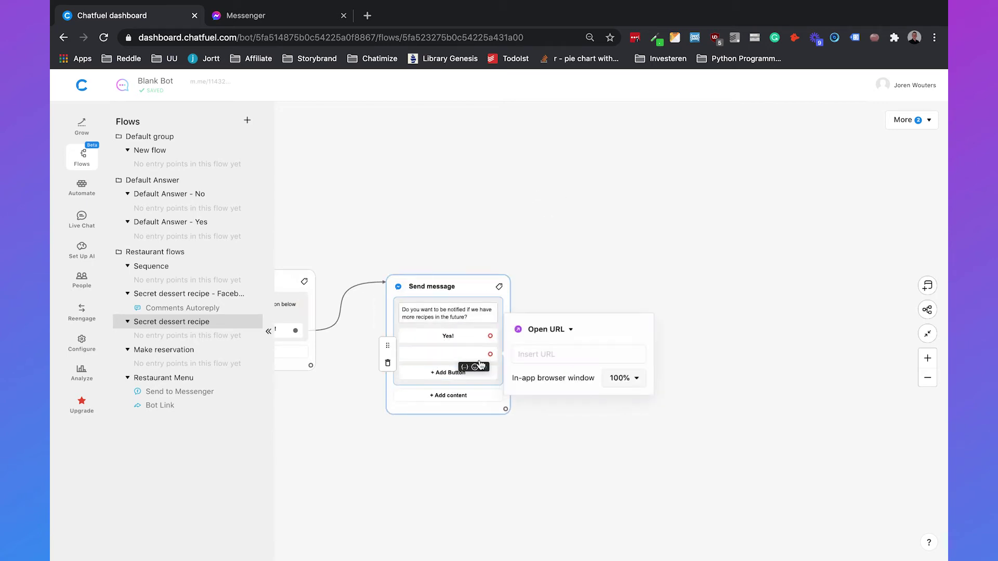
type("No")
left_click(637, 147)
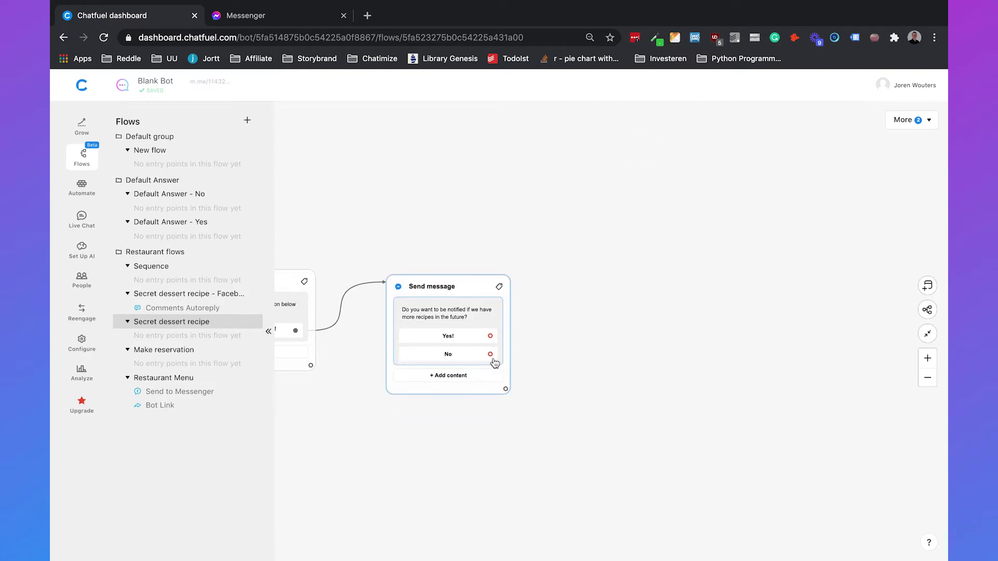
left_click_drag(491, 354, 583, 427)
left_click(647, 290)
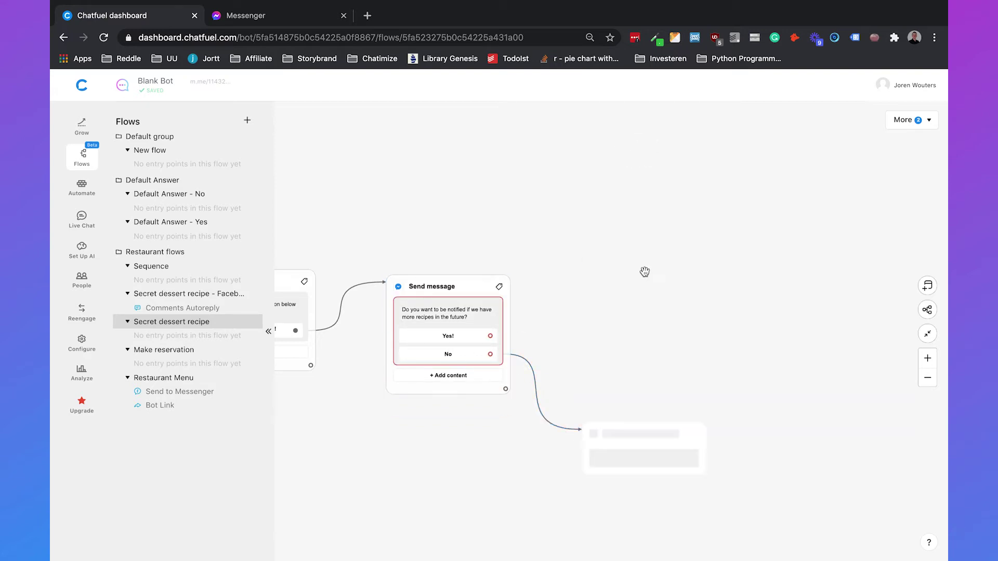
- Write the No reply 'That's allright {{first name}}, no hard feelings' using the first name attribute
left_click(623, 458)
type("That'")
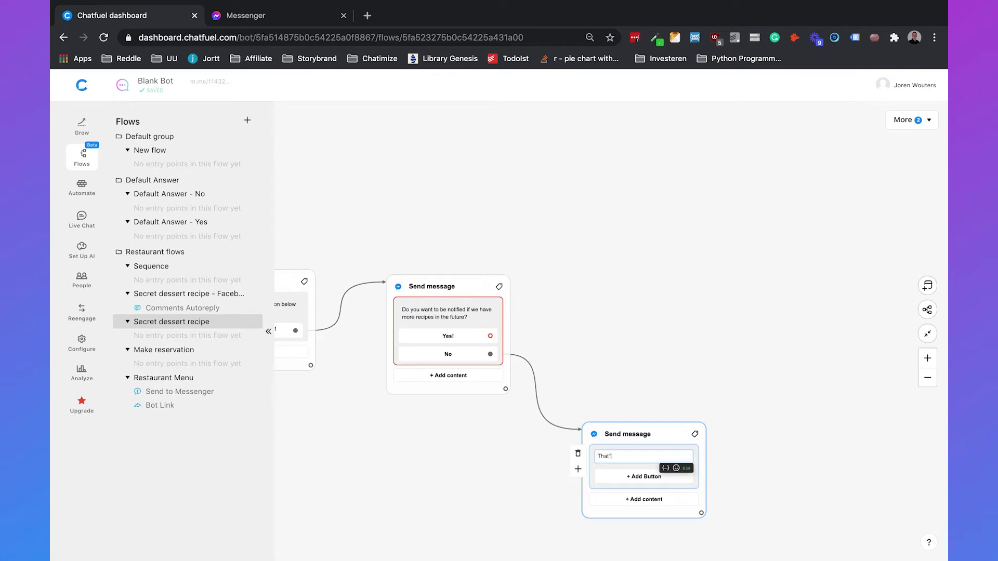
type("s allright {{first")
key("Down")
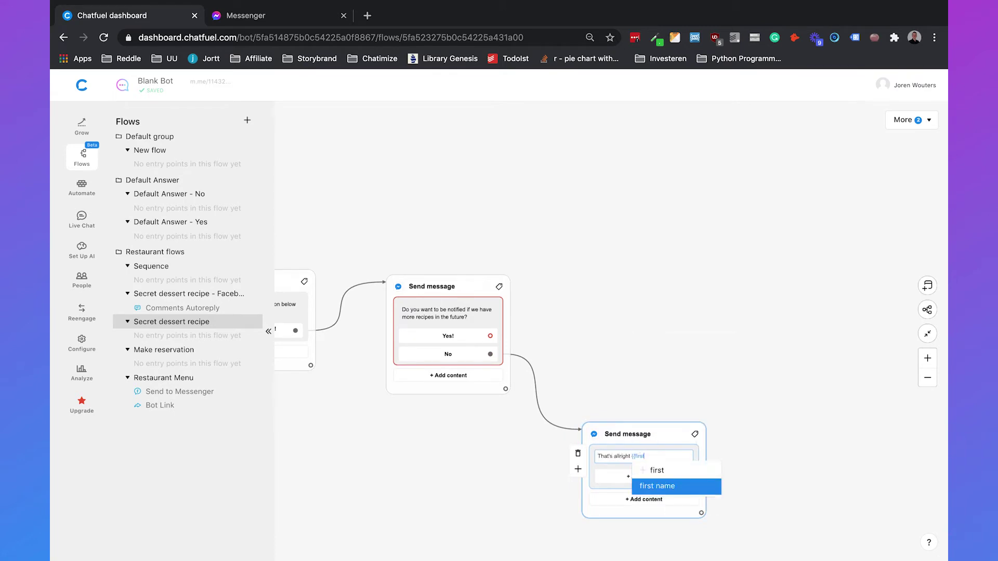
key("Return")
type(", no ")
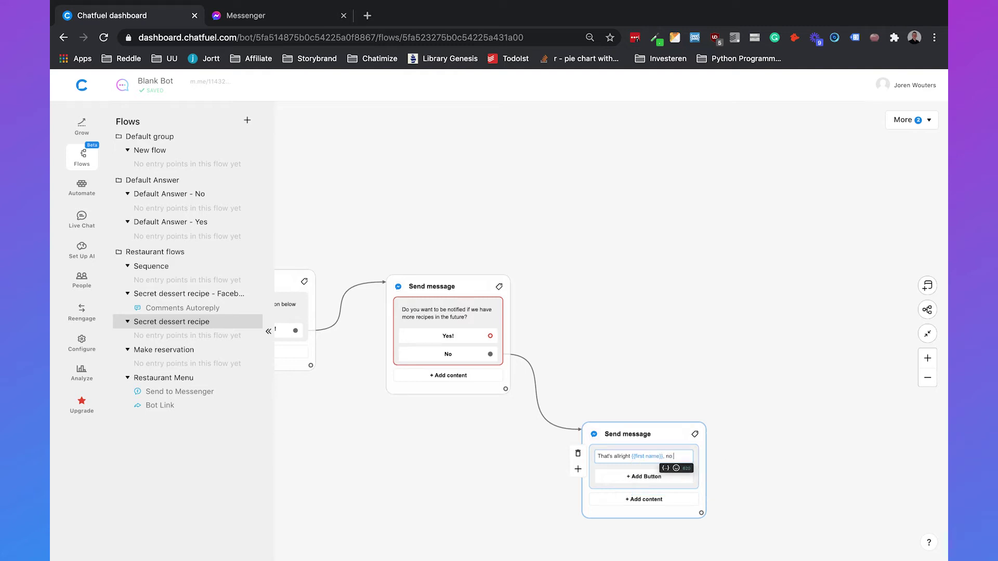
type("hard feelings")
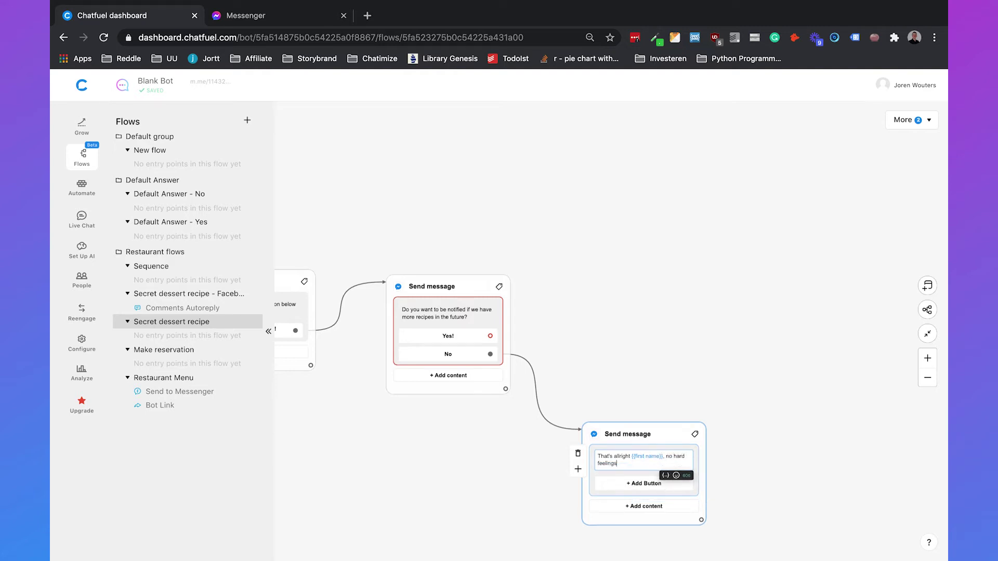
- Add a smiling emoji to the reply and start a new connection from the Yes answer
left_click(676, 476)
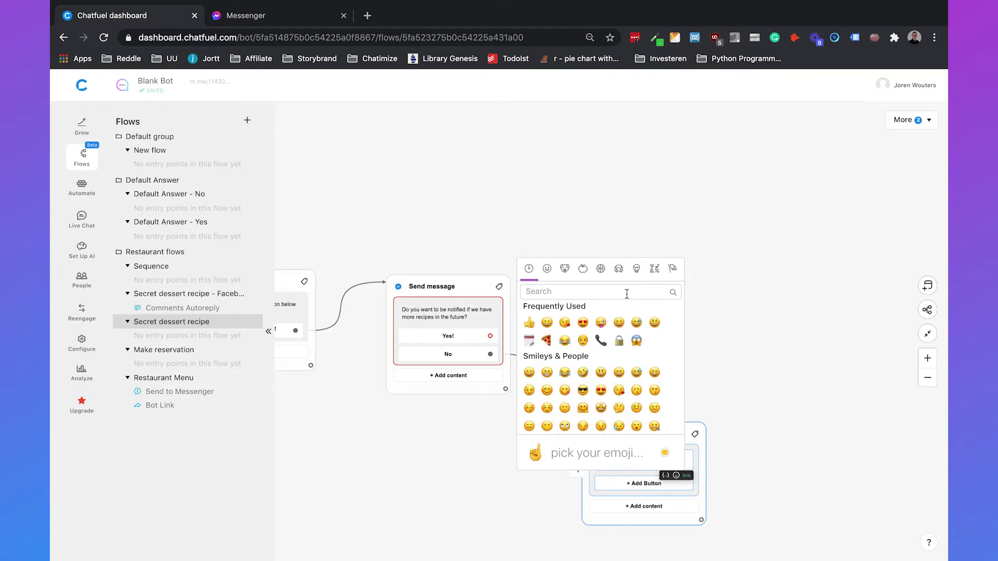
left_click(574, 318)
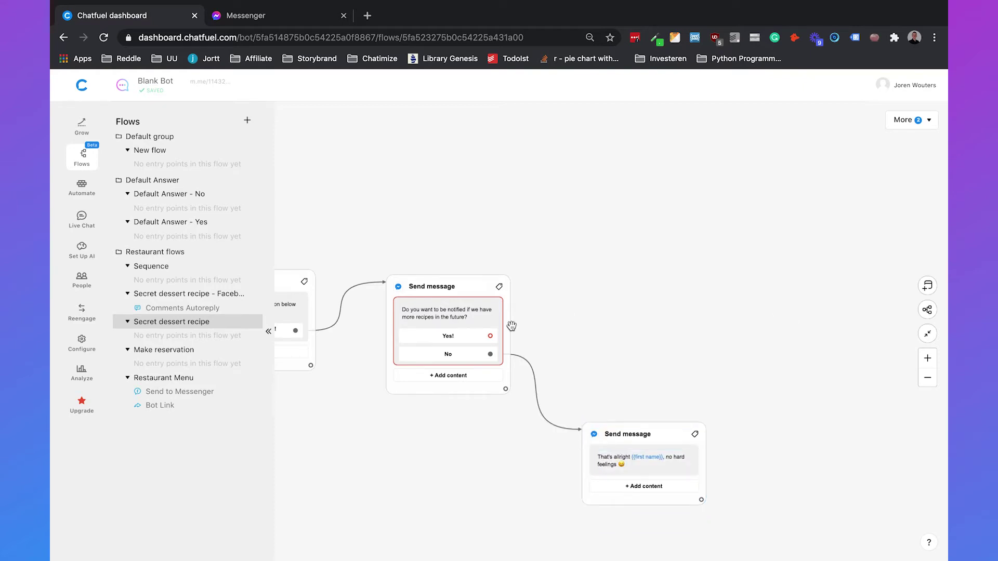
left_click_drag(547, 309, 518, 265)
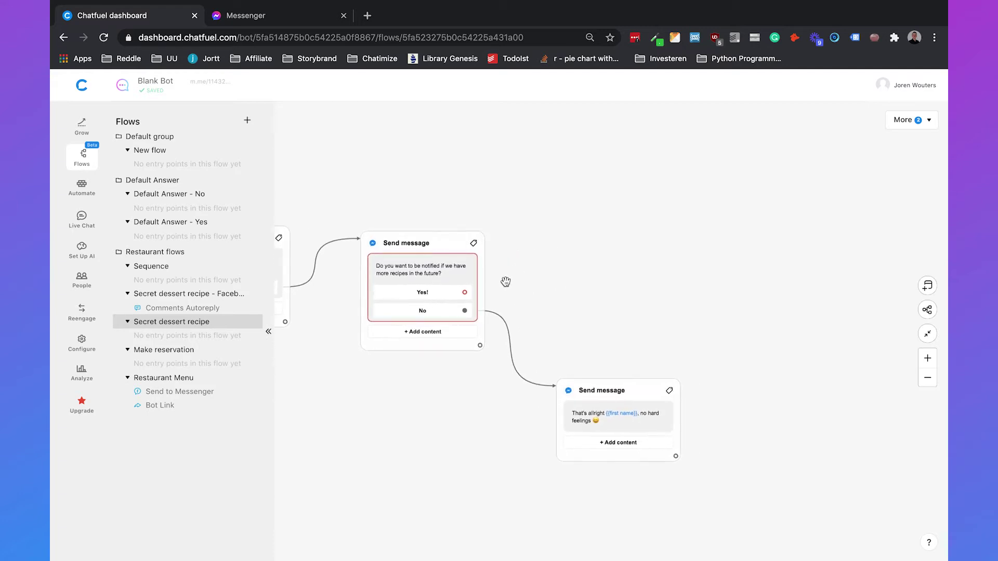
left_click_drag(468, 293, 598, 224)
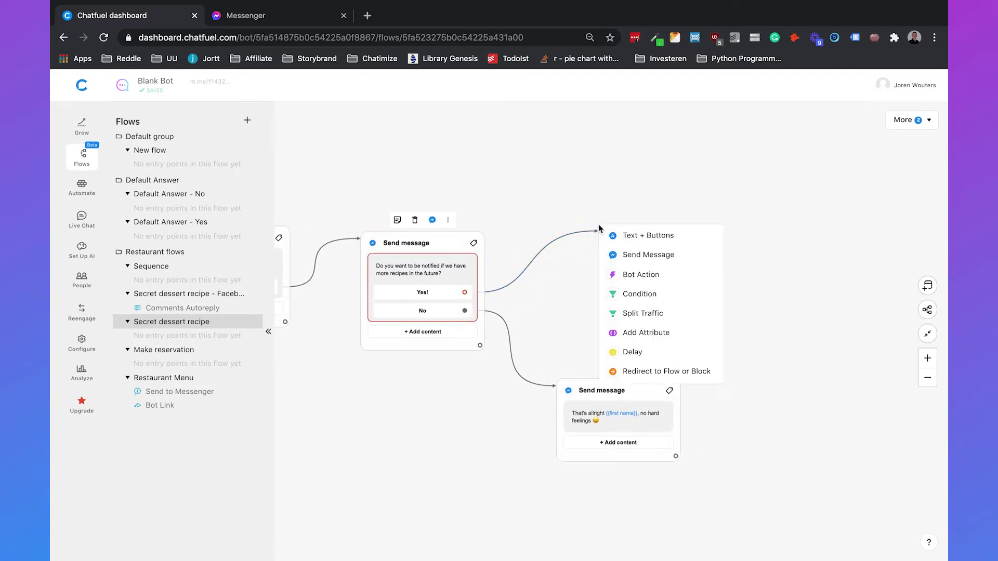
- Attach a text message to Yes reading 'Okay {{first name}}, just click the button below 👇'
left_click(625, 239)
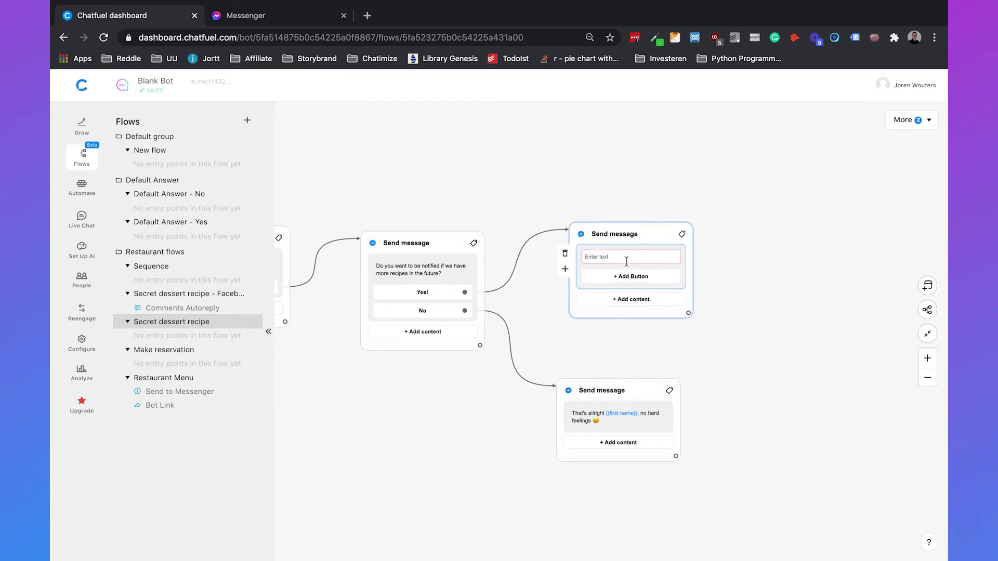
left_click(626, 258)
type("Oka")
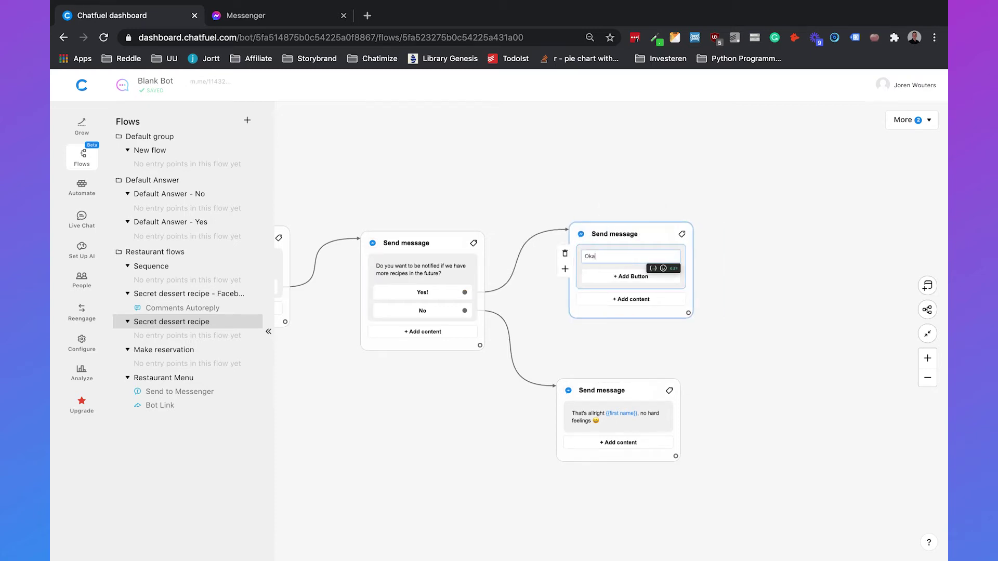
type("y {{first")
key("Down")
key("Return")
type(", just click the button below")
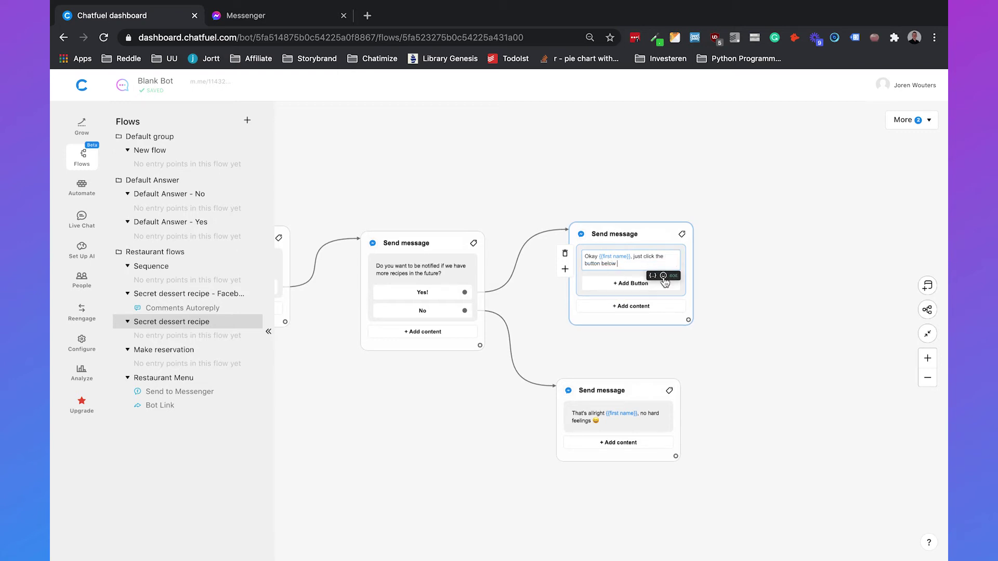
left_click(664, 276)
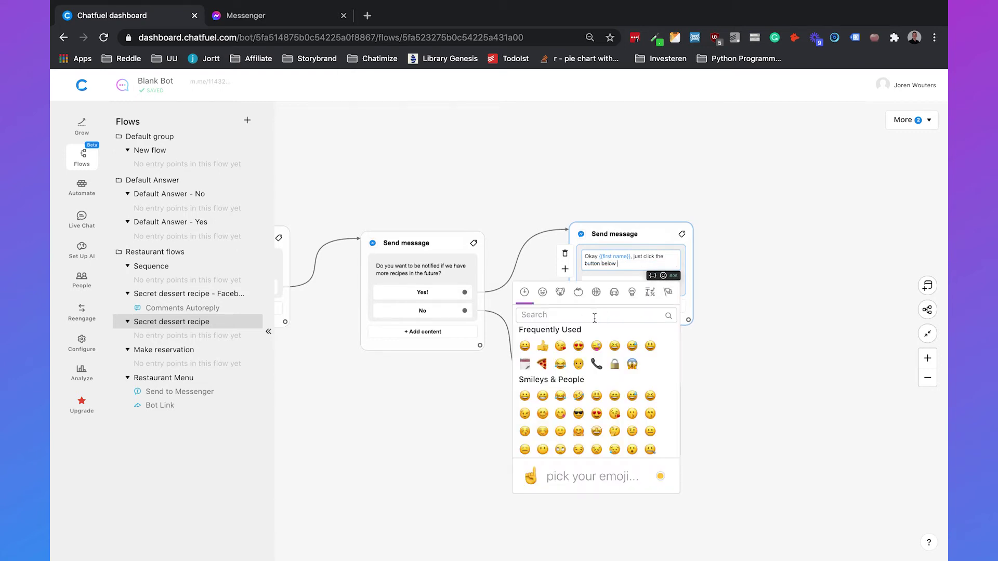
type("down")
left_click(560, 346)
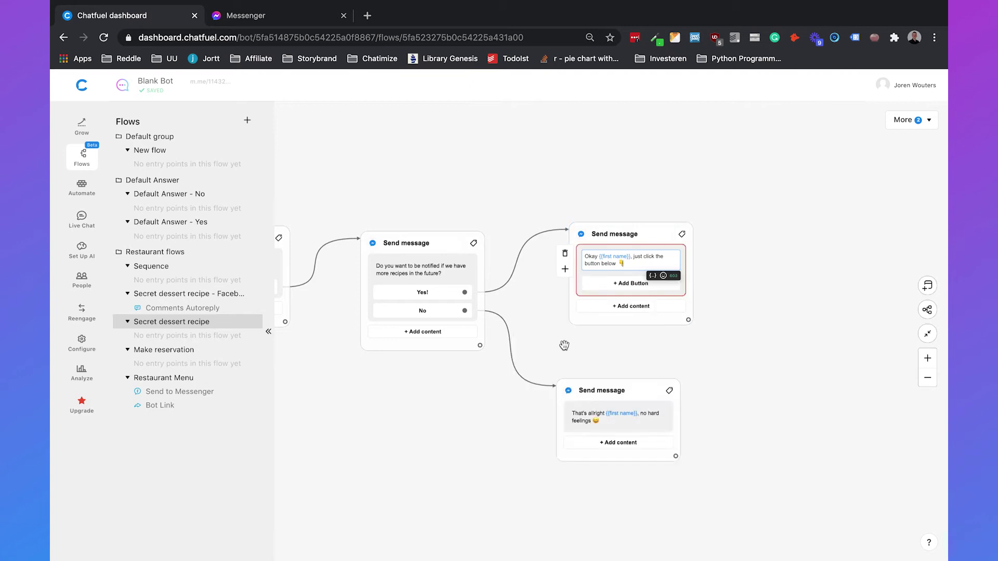
left_click(777, 268)
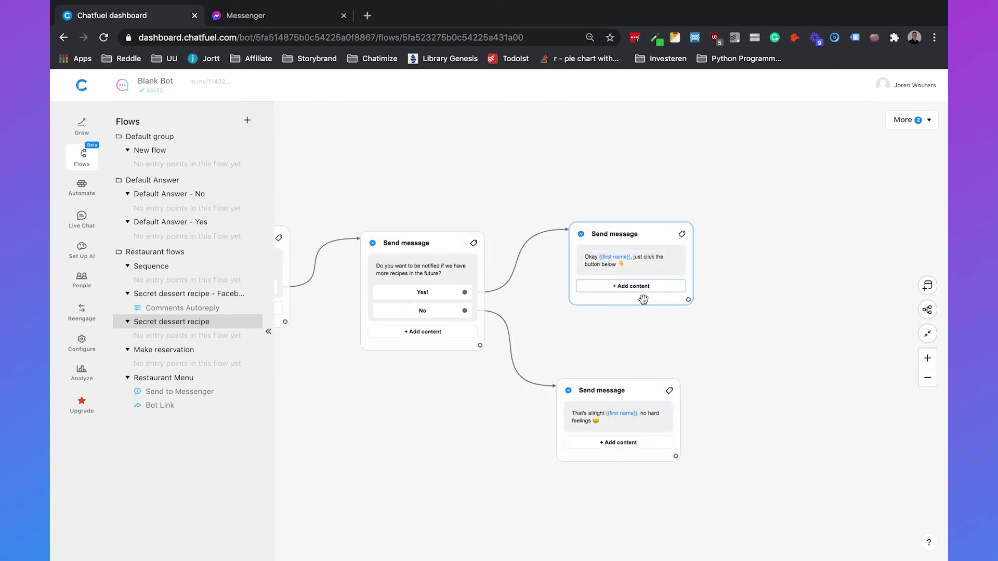
left_click(640, 296)
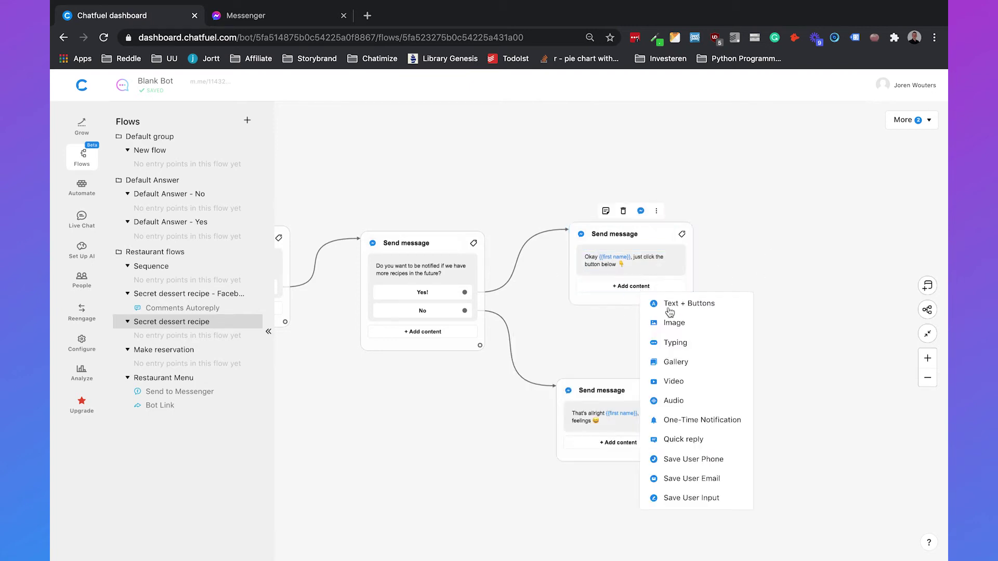
- Add a One-Time Notification with topic 'recipe' and text 'Receive a message when a new recipe comes out'
left_click(671, 419)
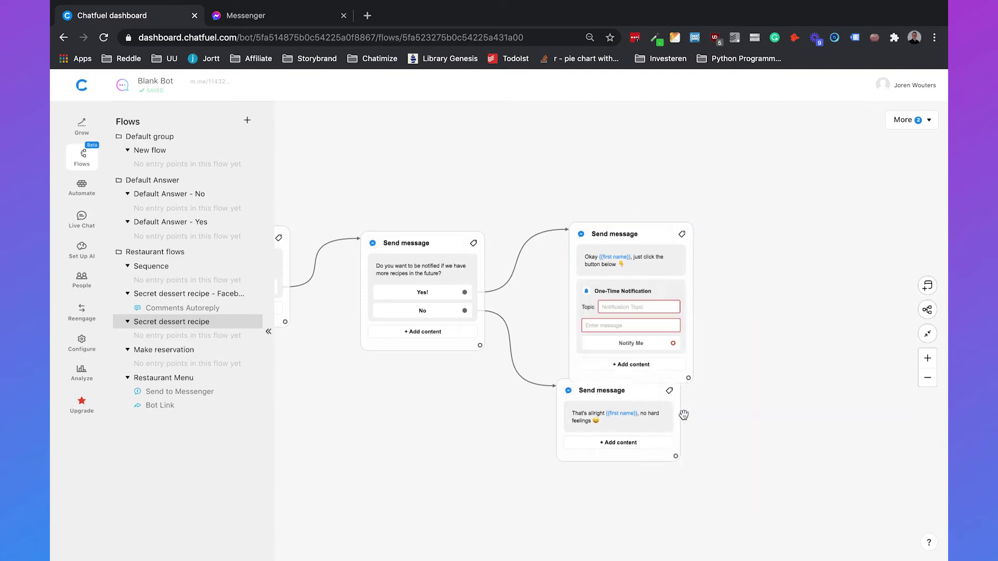
left_click(638, 248)
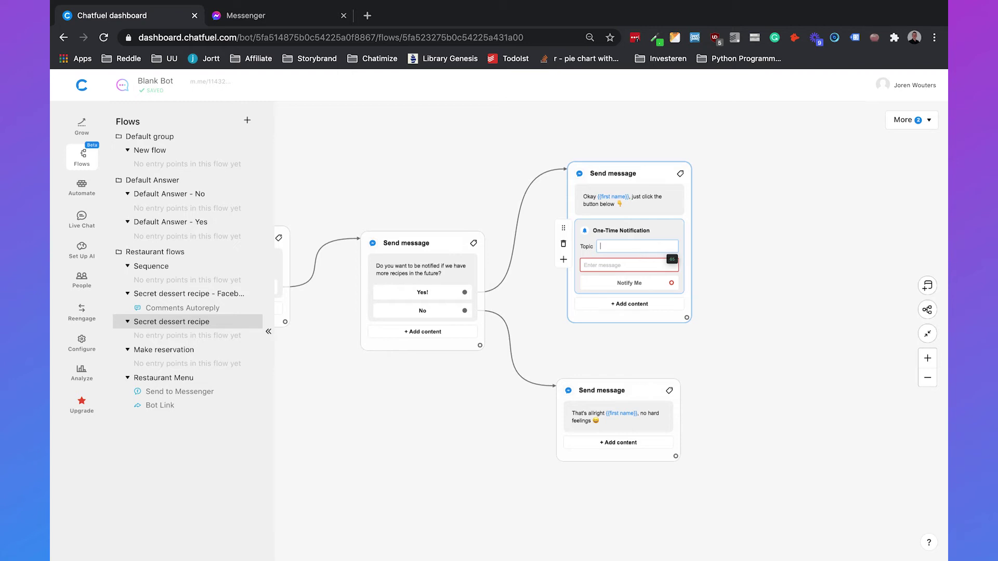
type("recipe")
left_click(627, 266)
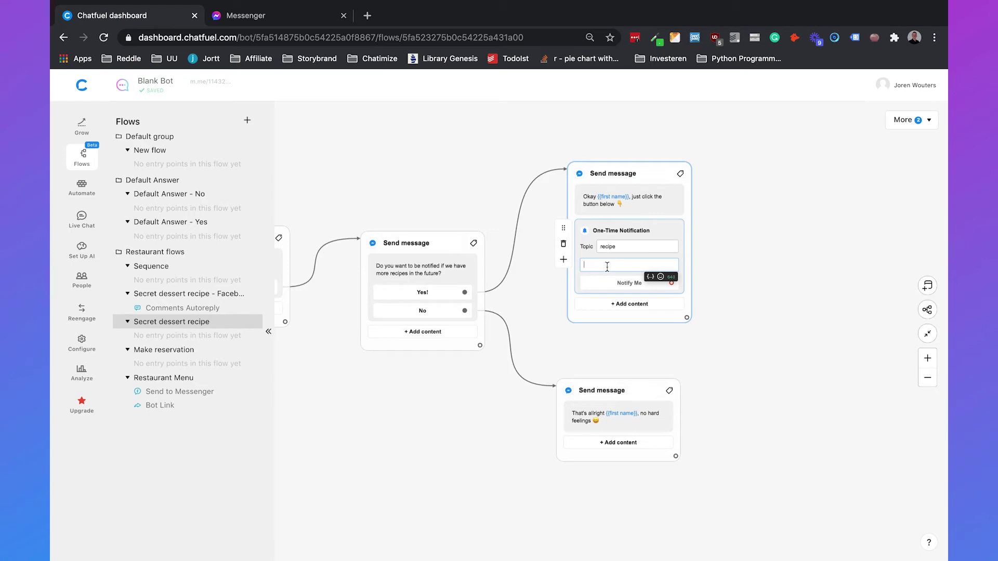
type("Receive a message when a new recipe comes out")
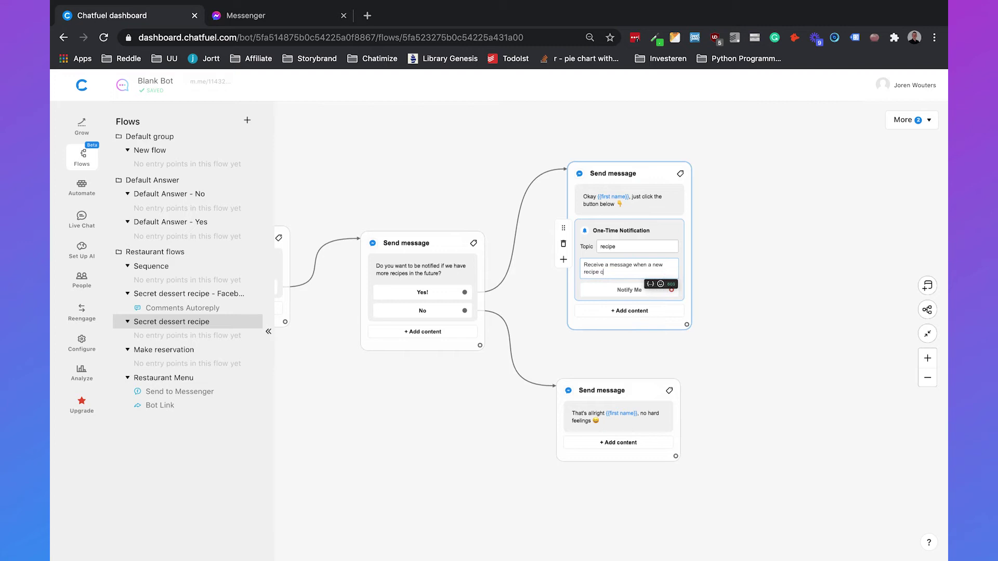
left_click(733, 248)
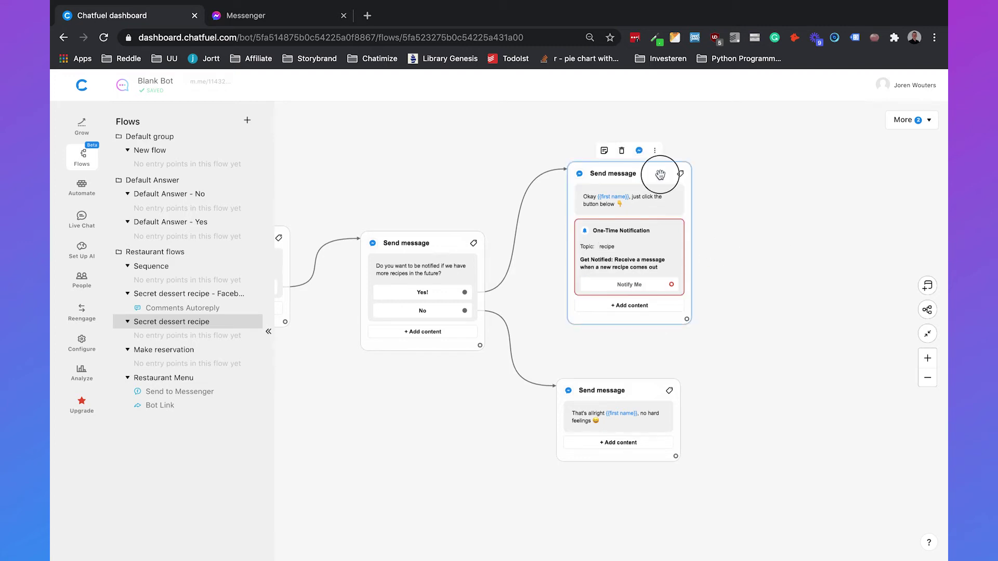
left_click_drag(659, 173, 644, 174)
left_click_drag(740, 232, 717, 265)
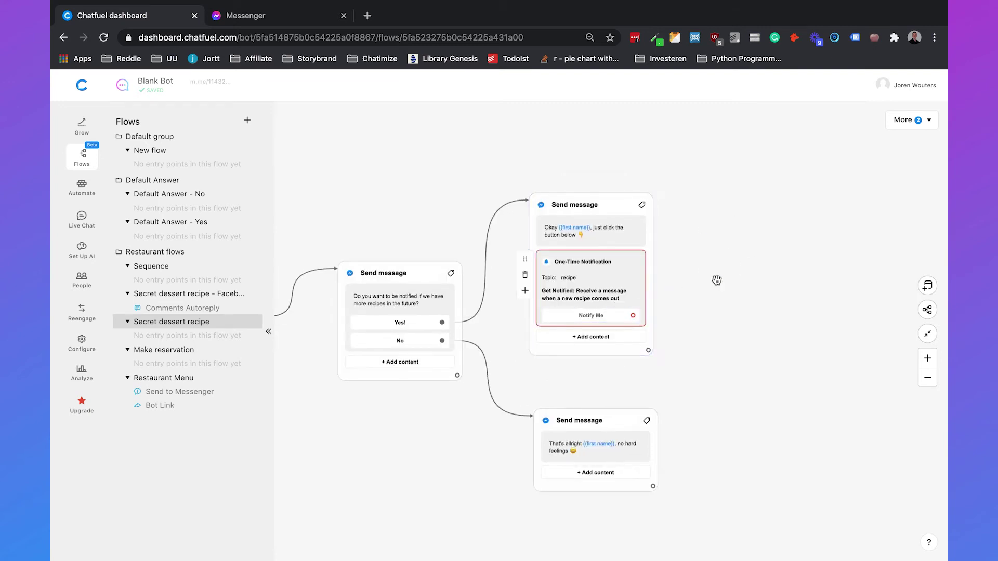
- Link a Text + Buttons message to Notify Me reading 'Thank you, {{first name}}!'
left_click(695, 281)
left_click_drag(695, 281, 657, 289)
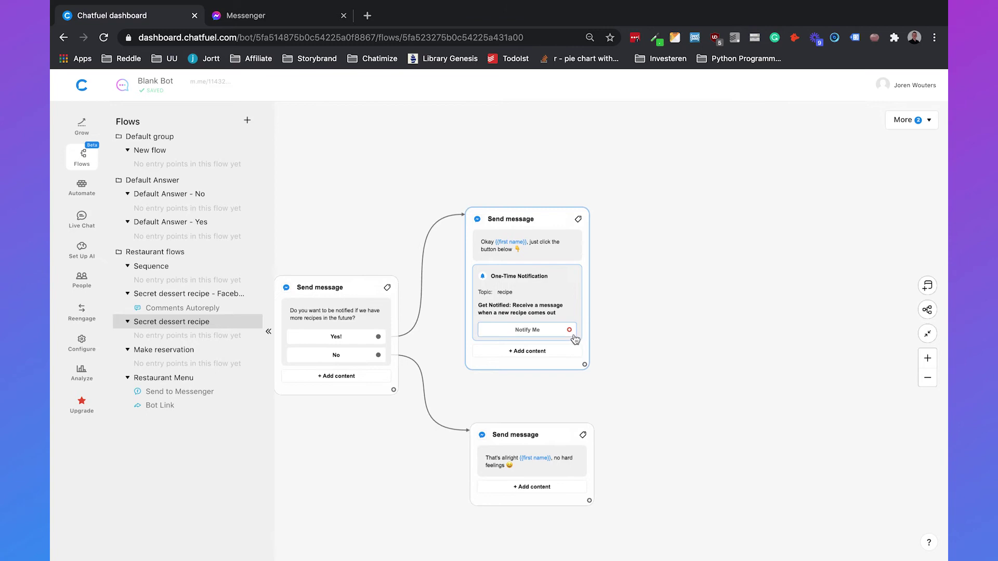
left_click_drag(593, 331, 686, 227)
left_click(720, 233)
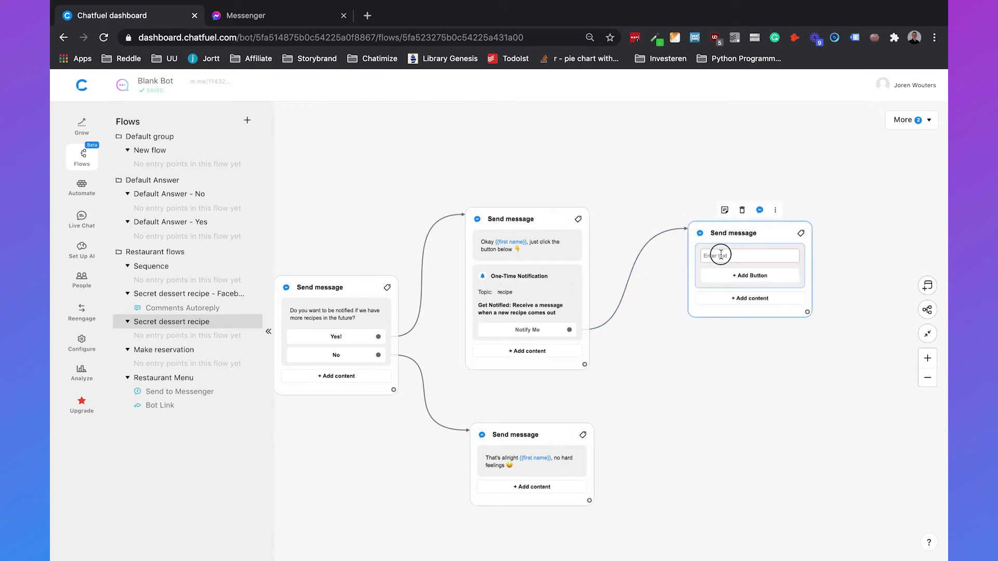
type("Than")
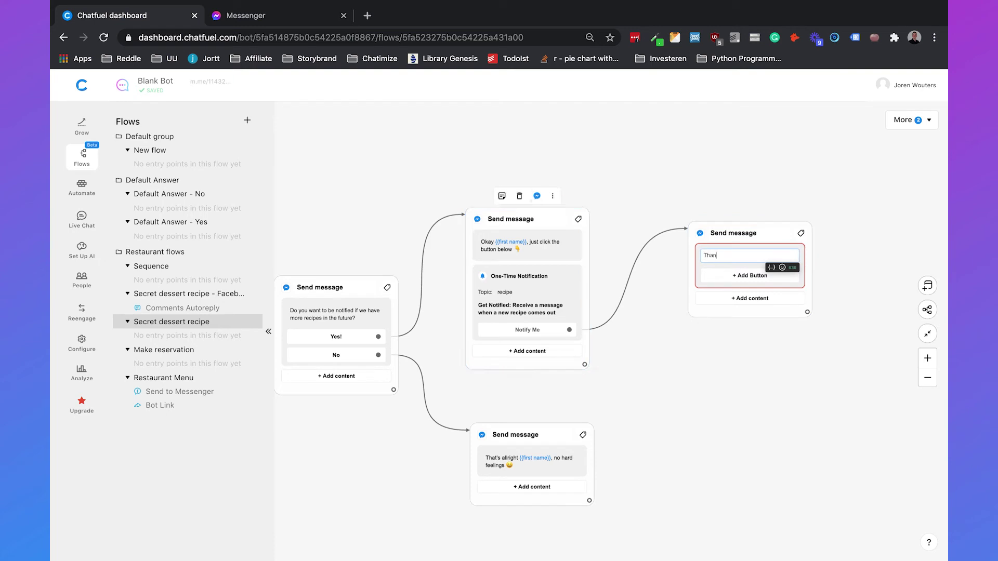
type("k you,")
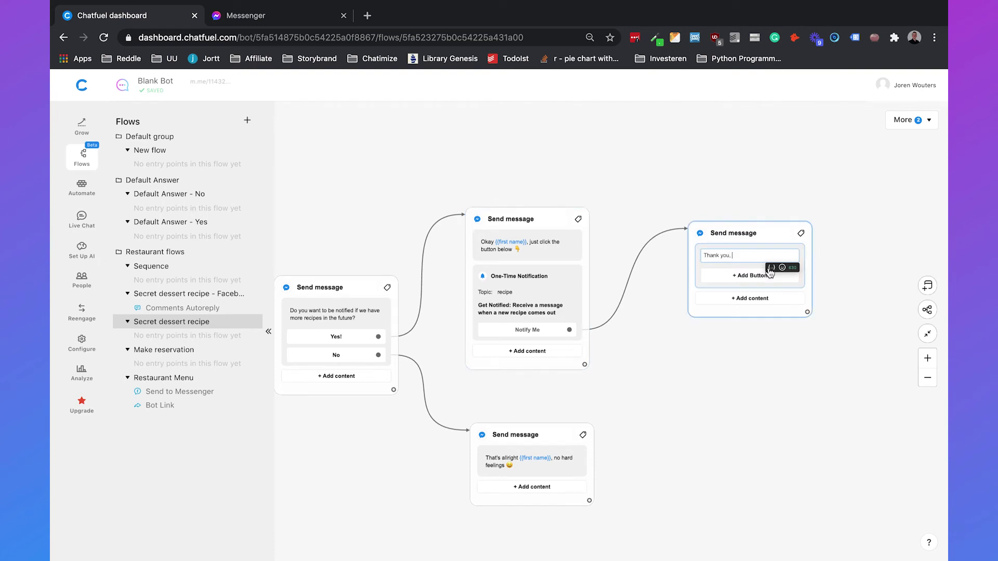
left_click(771, 267)
type("first")
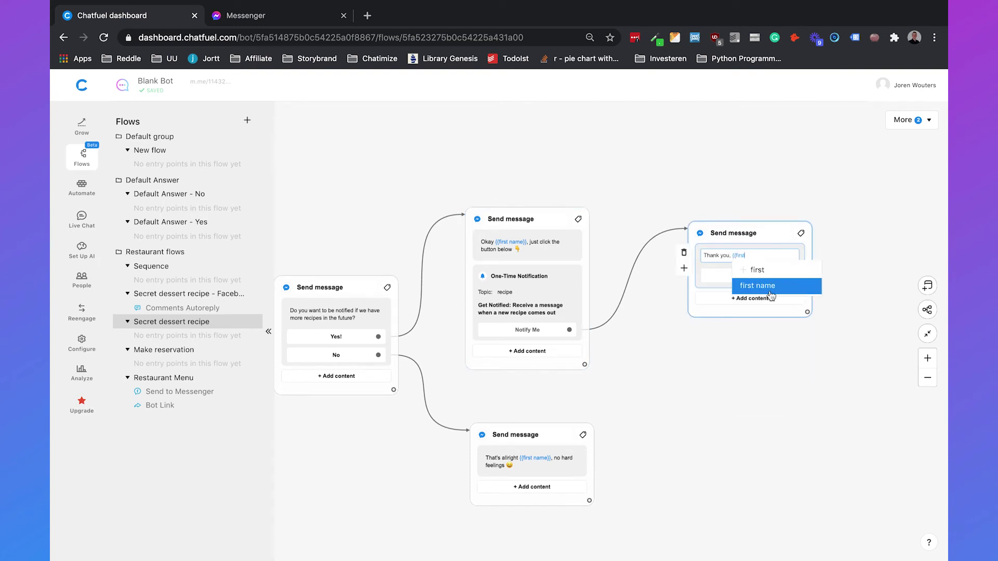
left_click(770, 291)
type("!")
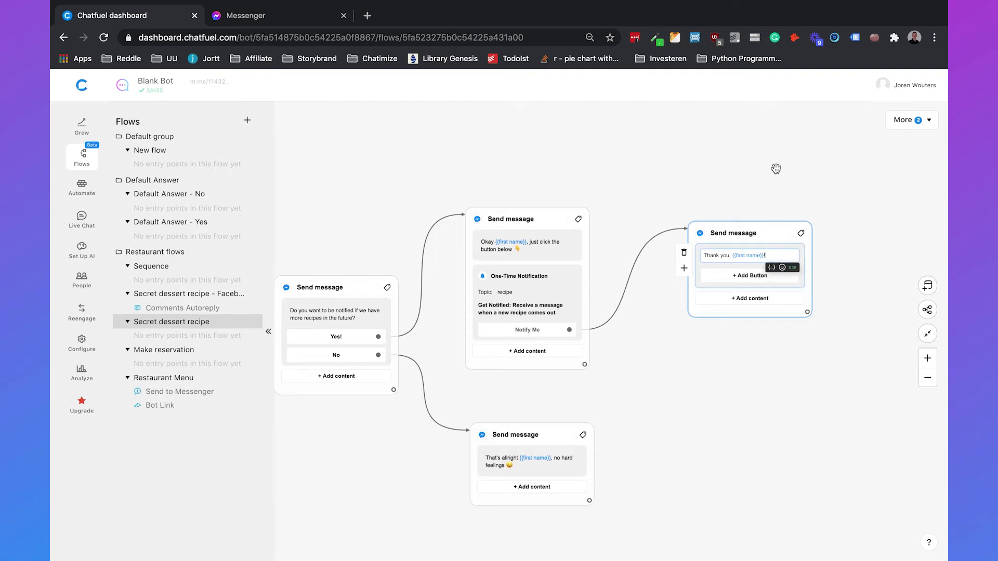
left_click(776, 169)
- Pan to the New flow start card and run its test in Messenger
left_click_drag(767, 171, 821, 175)
left_click_drag(484, 178, 699, 174)
left_click_drag(485, 158, 697, 161)
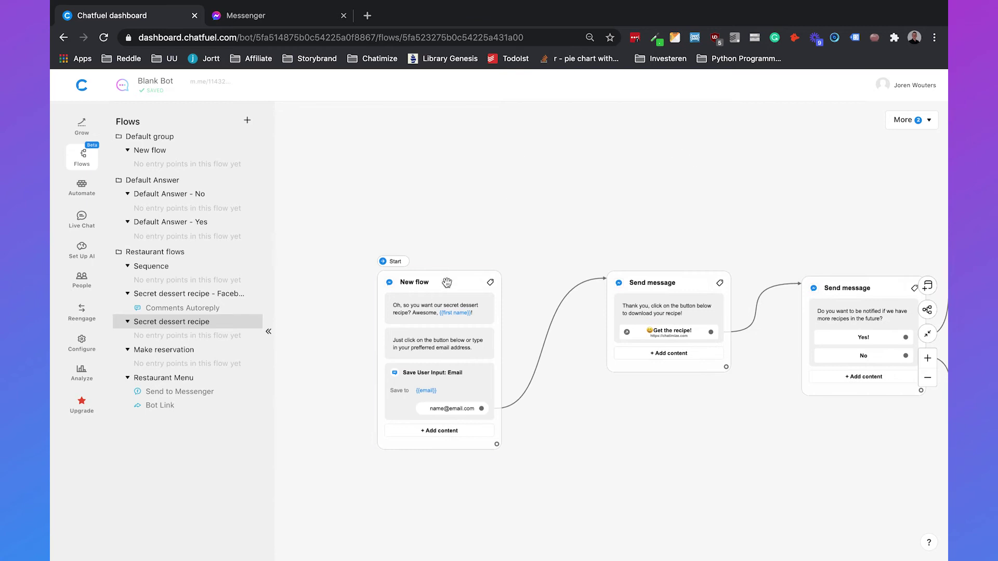
left_click(450, 261)
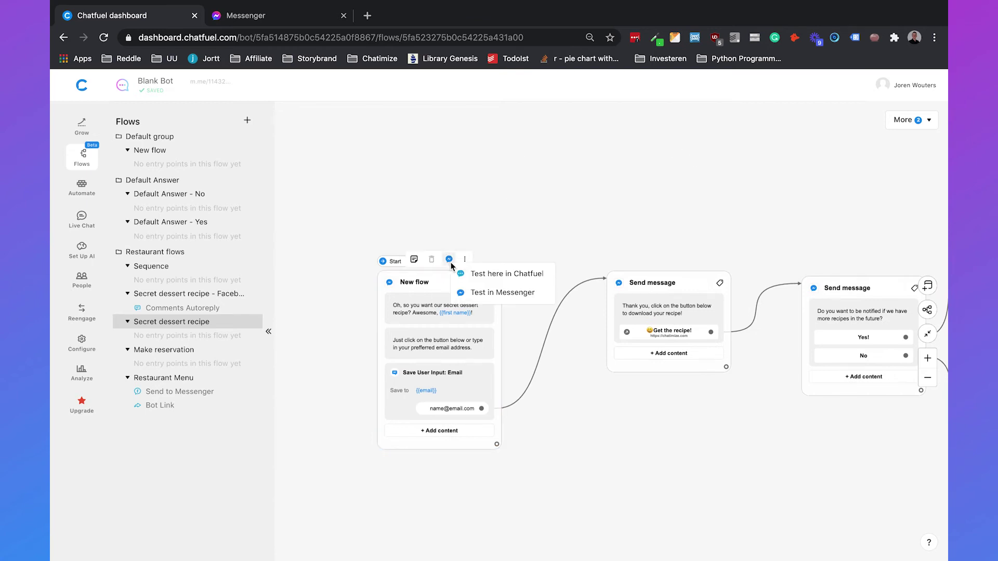
left_click(490, 292)
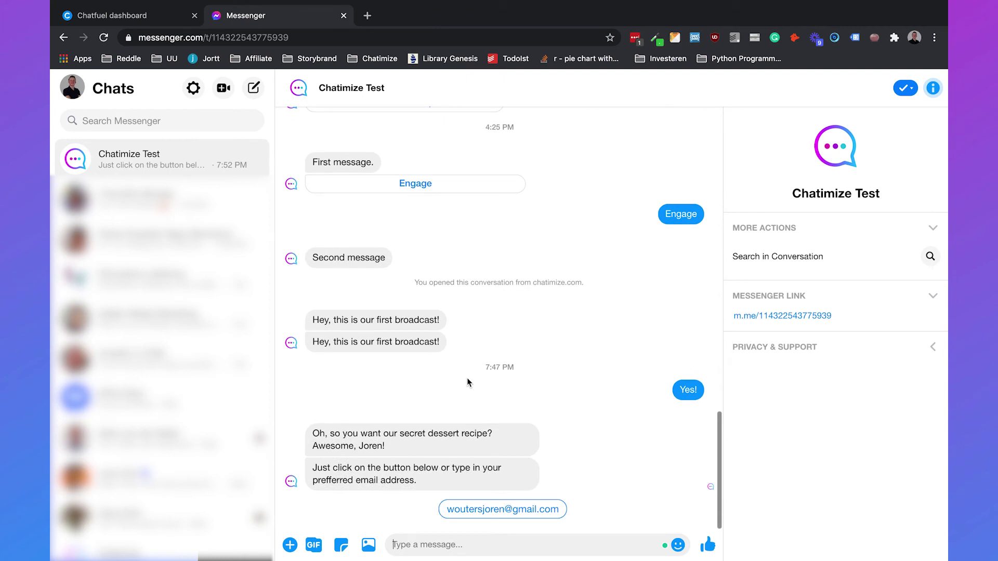
- In the test chat, send the suggested email, open the recipe, answer No, then Yes!, then Notify Me
left_click(472, 508)
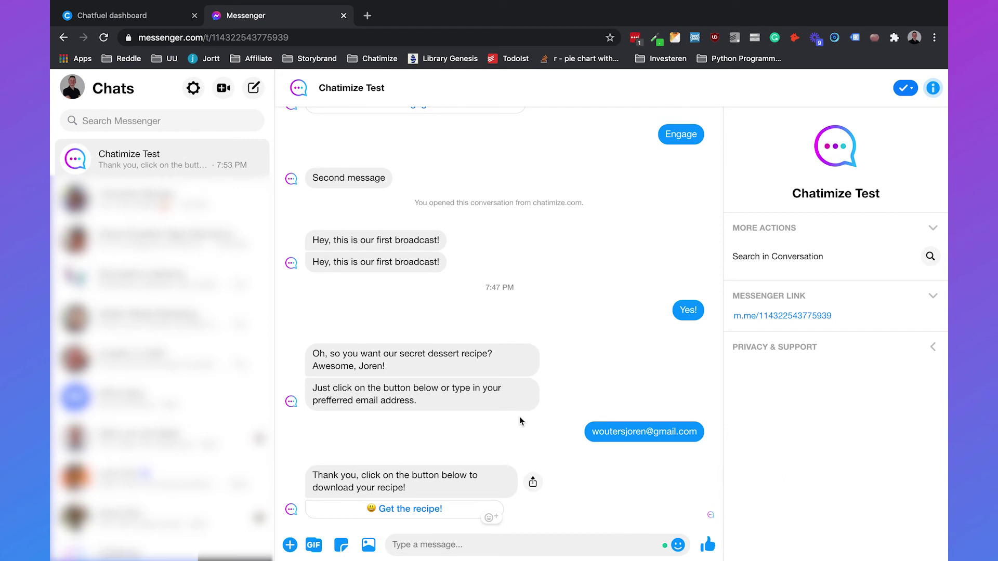
left_click(430, 509)
left_click(493, 16)
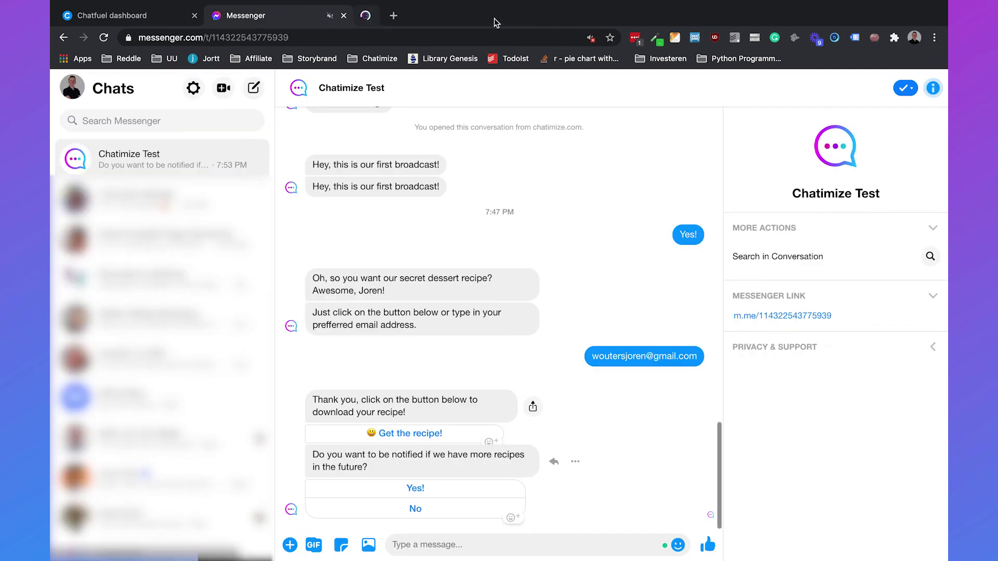
left_click(419, 511)
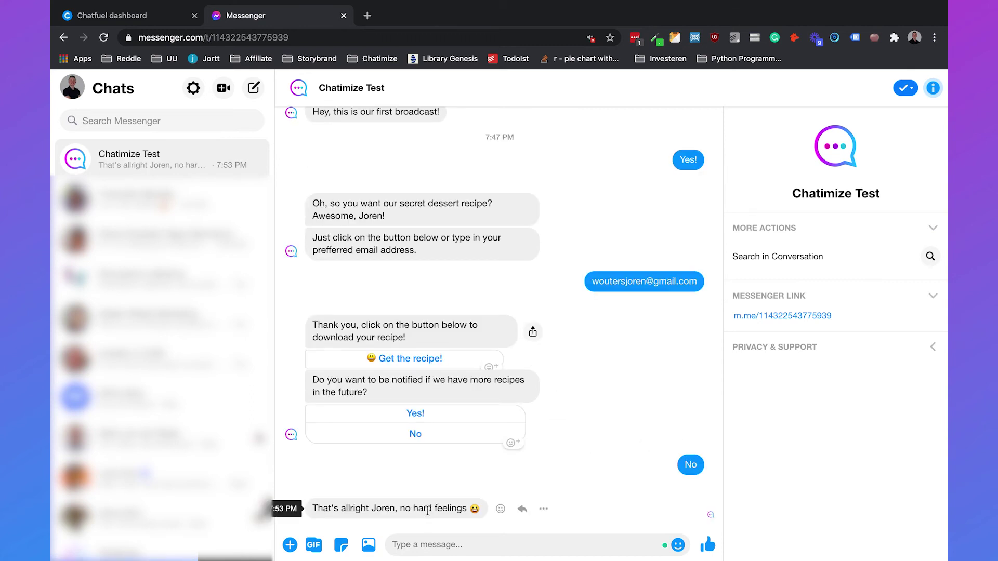
left_click(416, 415)
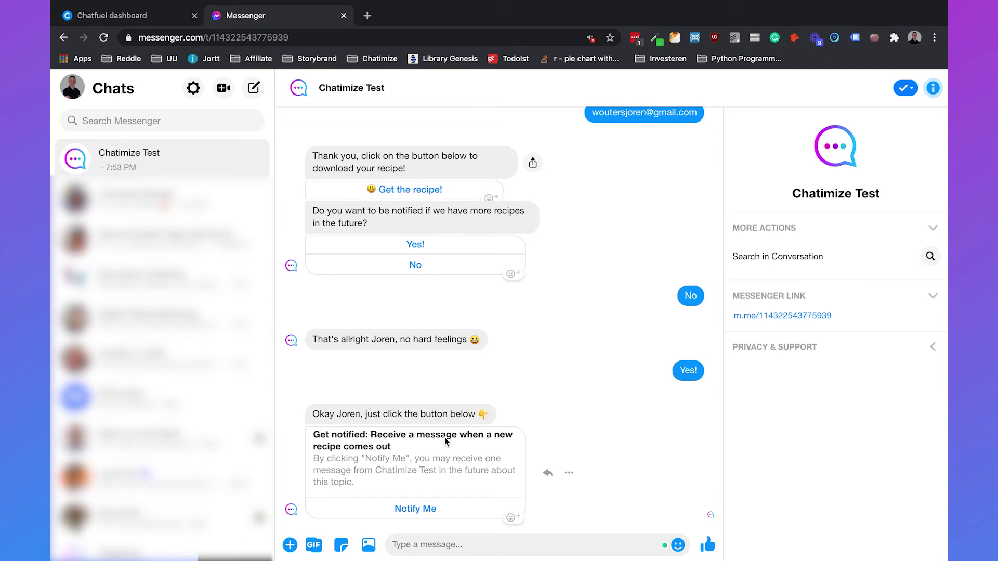
left_click(416, 509)
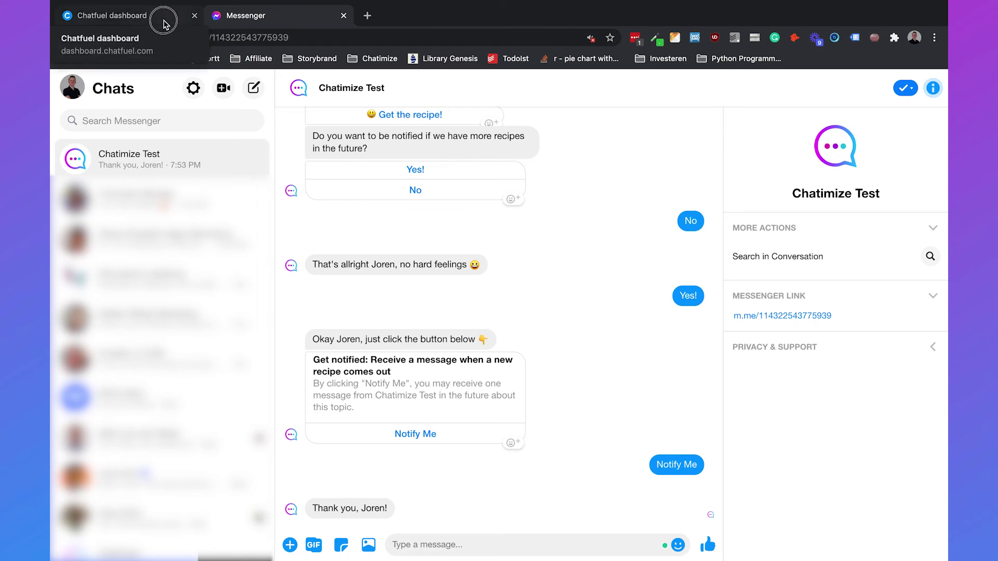
- Back in Chatfuel, create a new Deliver Your Message Now broadcast on the Reengage page
left_click(163, 18)
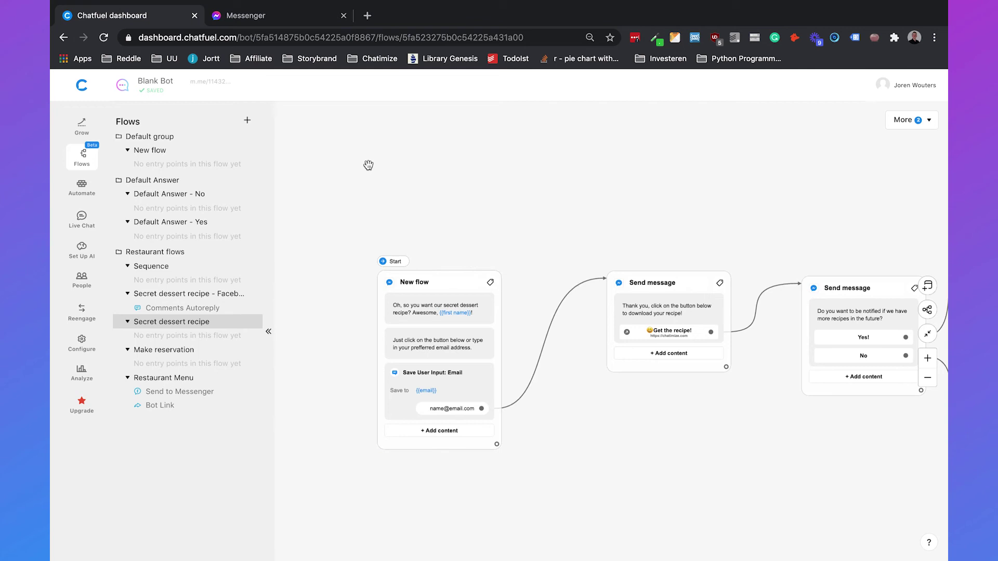
left_click_drag(368, 165, 383, 150)
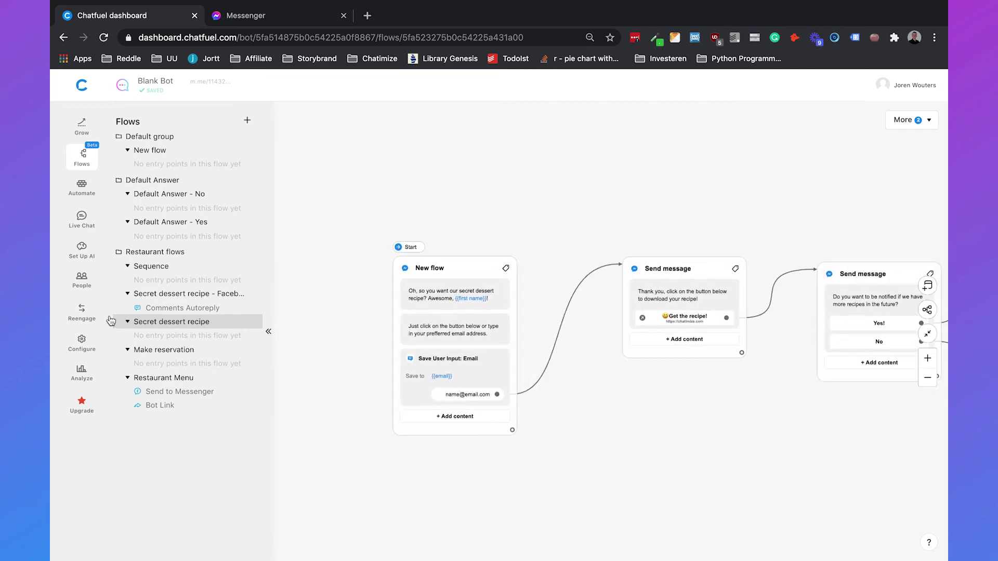
left_click(87, 314)
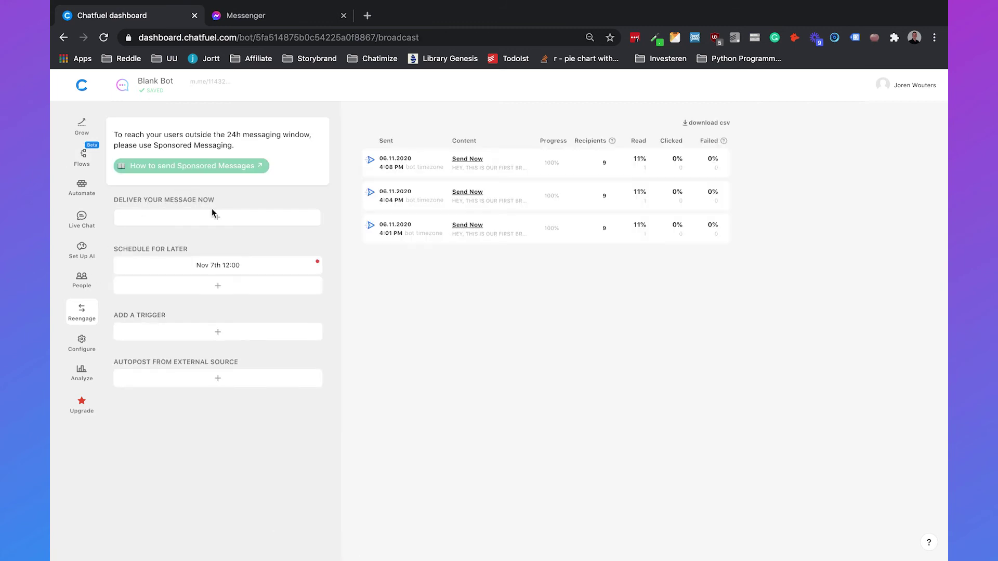
left_click(215, 220)
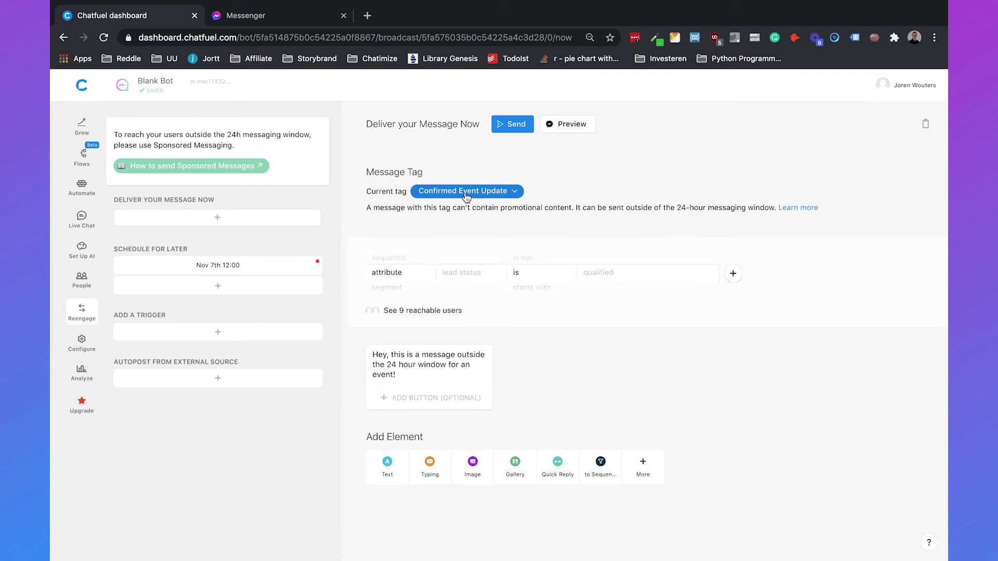
- Tag the broadcast as a one-time notification with Notification Topic 'recipe'
left_click(465, 191)
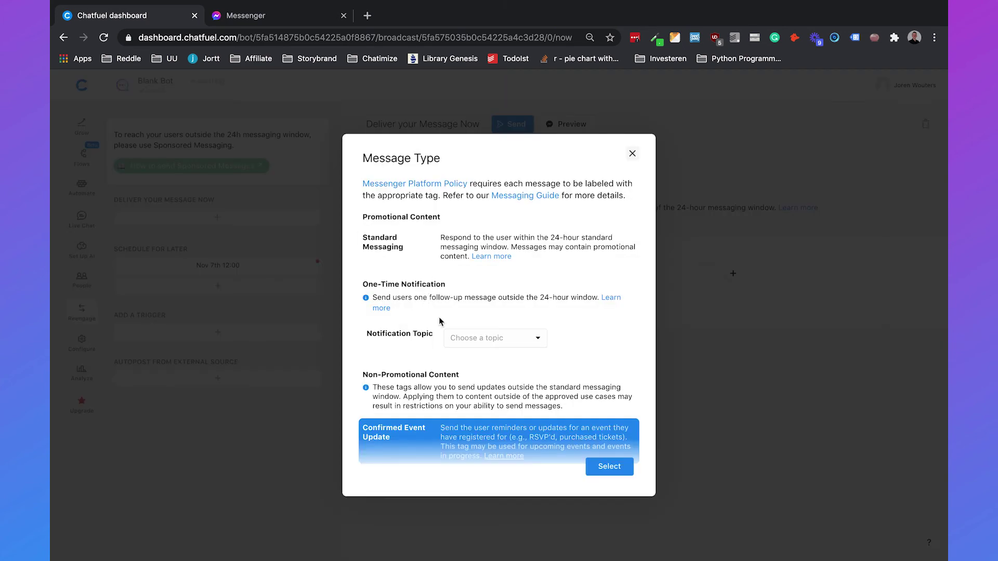
left_click(456, 344)
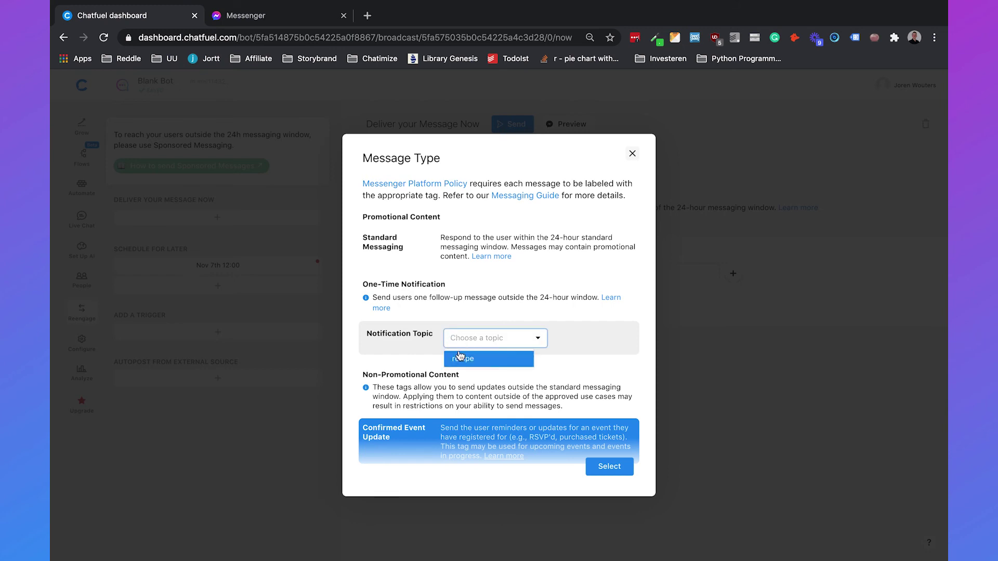
left_click(458, 358)
left_click(595, 476)
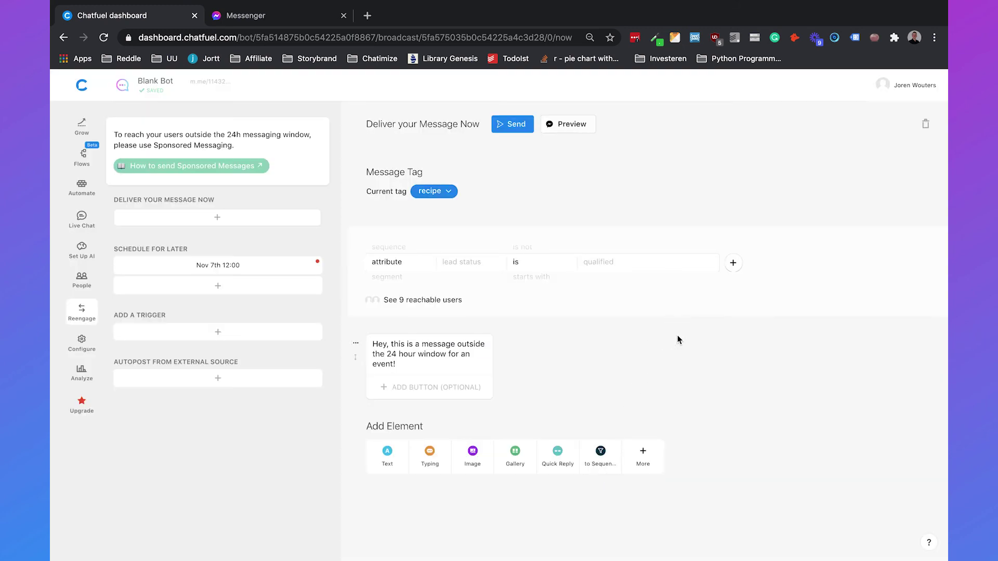
- Replace the broadcast message text with 'Hey, here is our new recipe'
left_click(622, 196)
left_click(430, 359)
key("ctrl+a")
type("Hey, ")
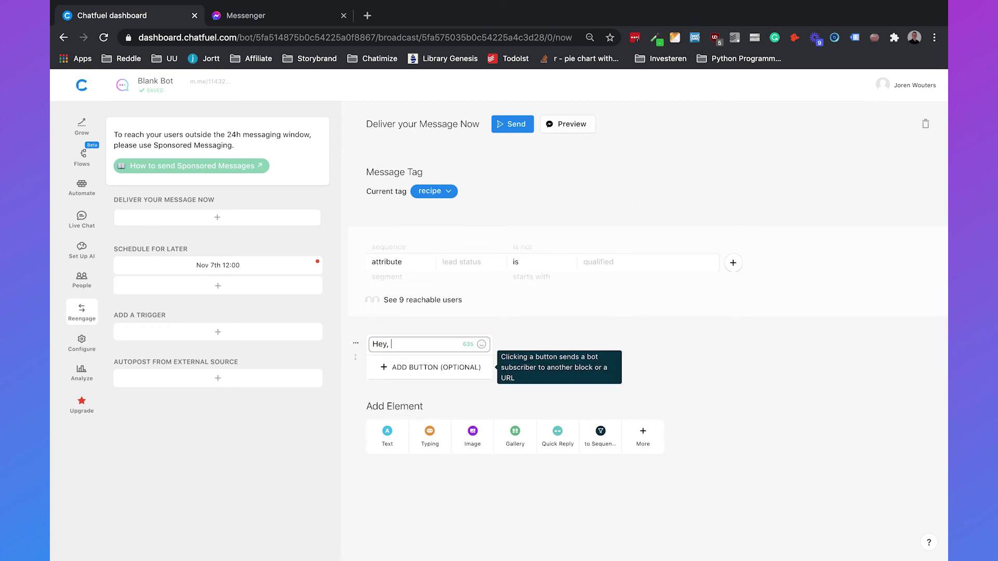
type("here is our new recipe!")
left_click(436, 377)
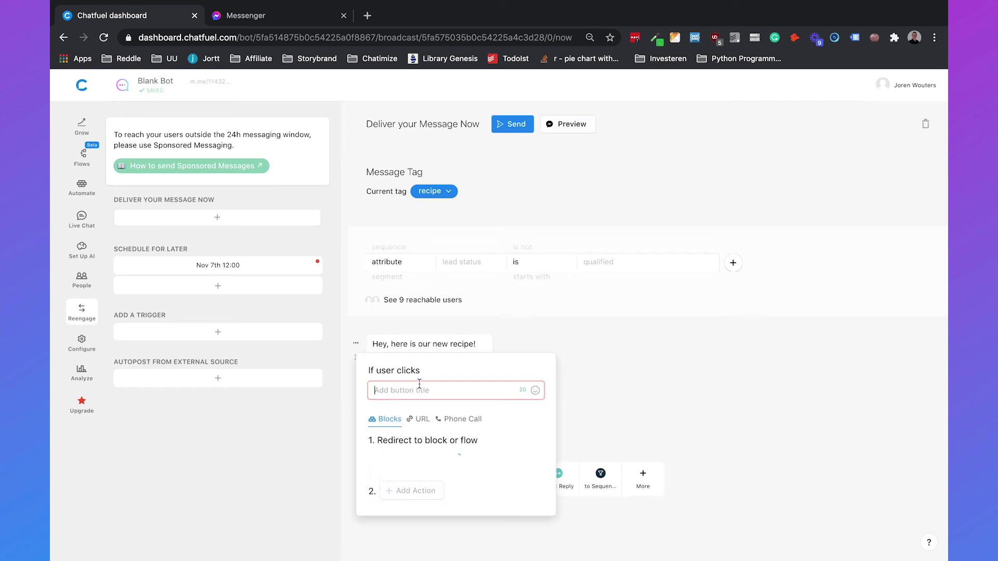
type("Get ")
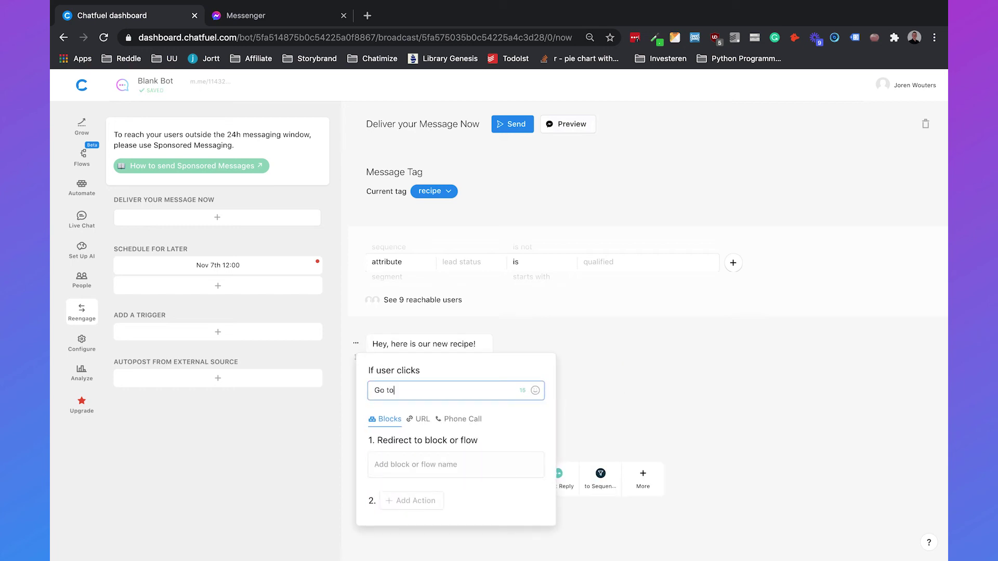
type("o the recipe")
left_click(423, 419)
left_click(416, 459)
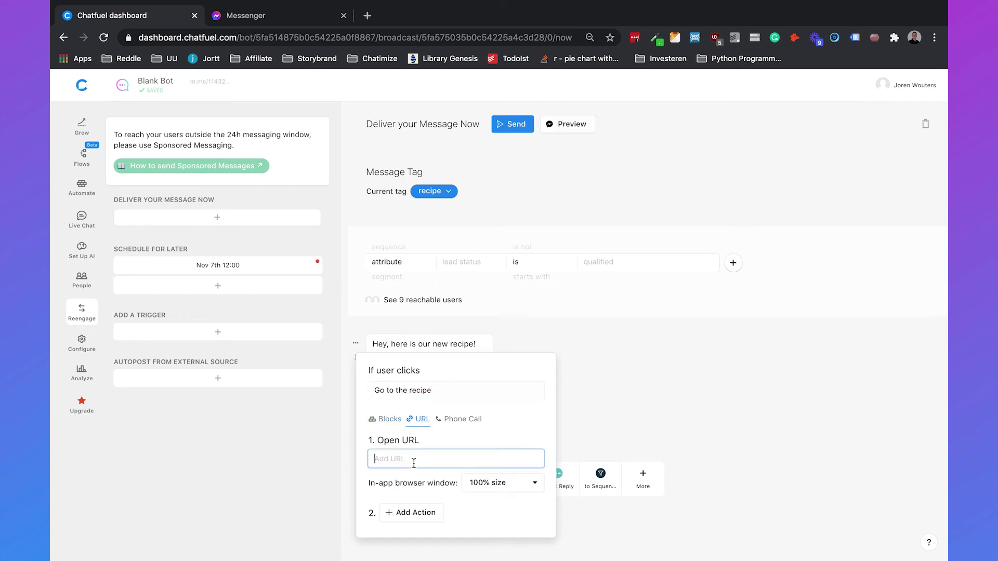
type("https://chatimize.com")
left_click(653, 412)
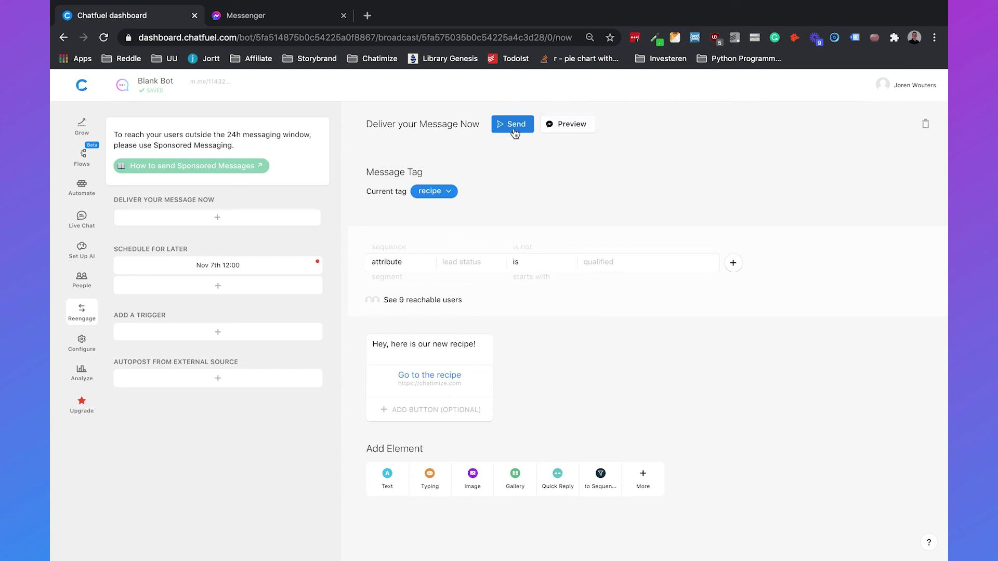
left_click(515, 125)
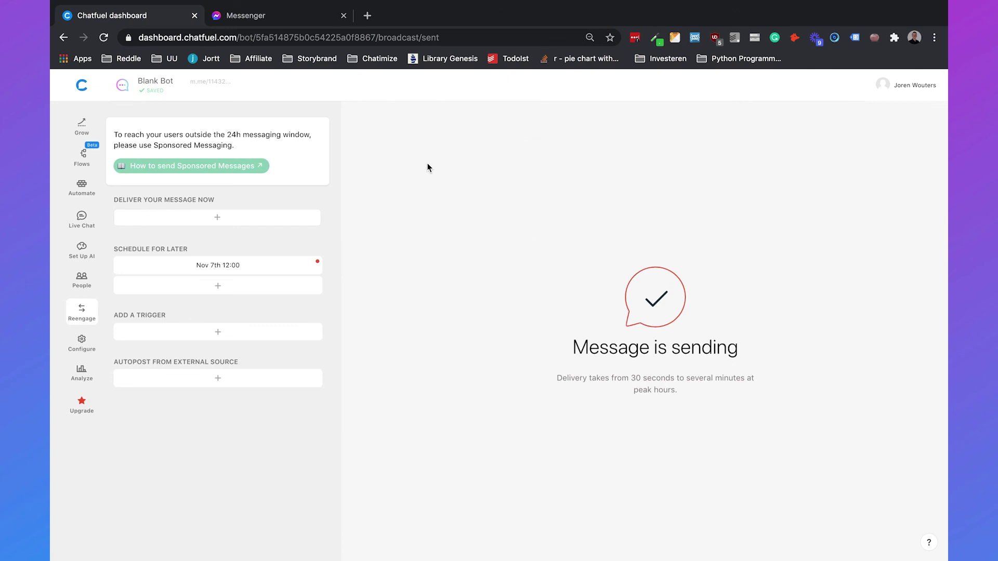
- Switch back to the Messenger tab showing the Chatimize Test conversation
left_click(278, 14)
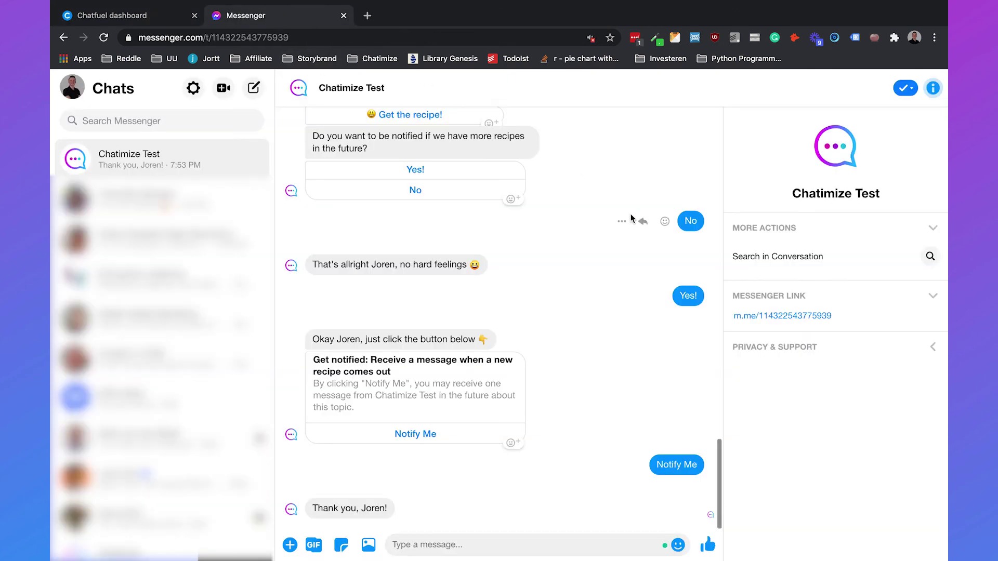